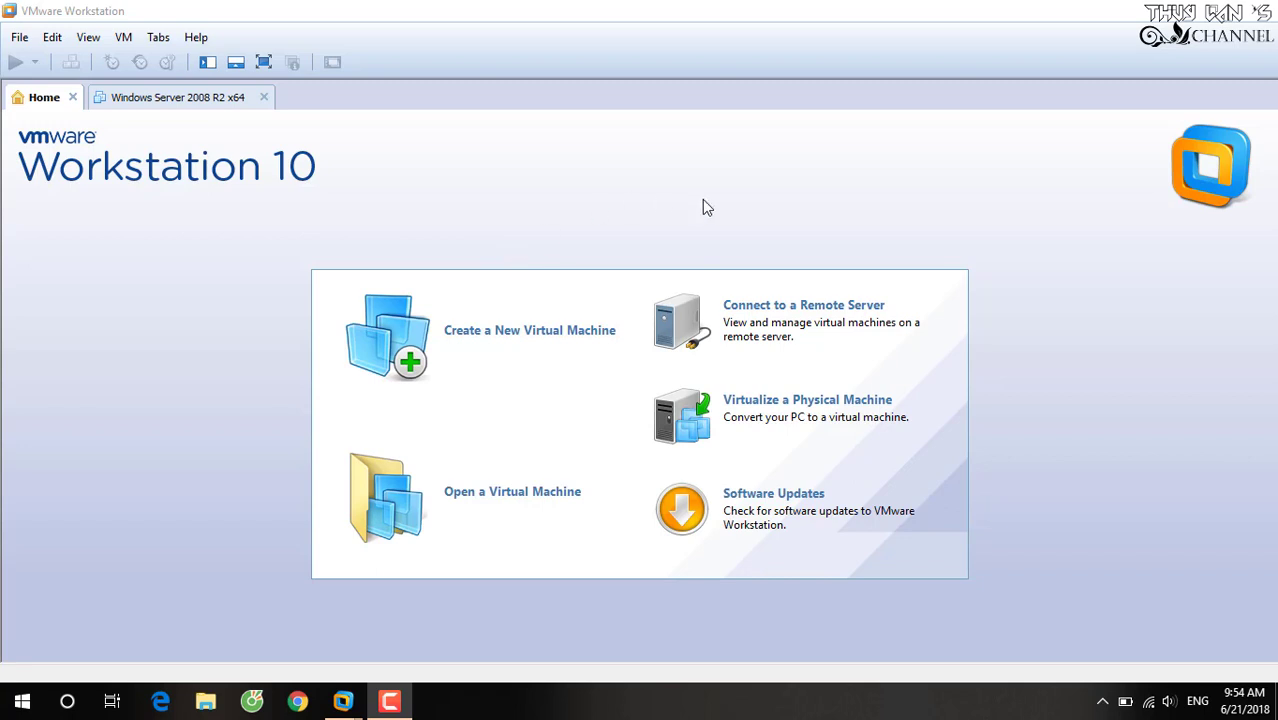
# Step: Start a new typical virtual machine, leaving the operating system install for later, with Windows 7 x64 as the guest version
pyautogui.click(514, 335)
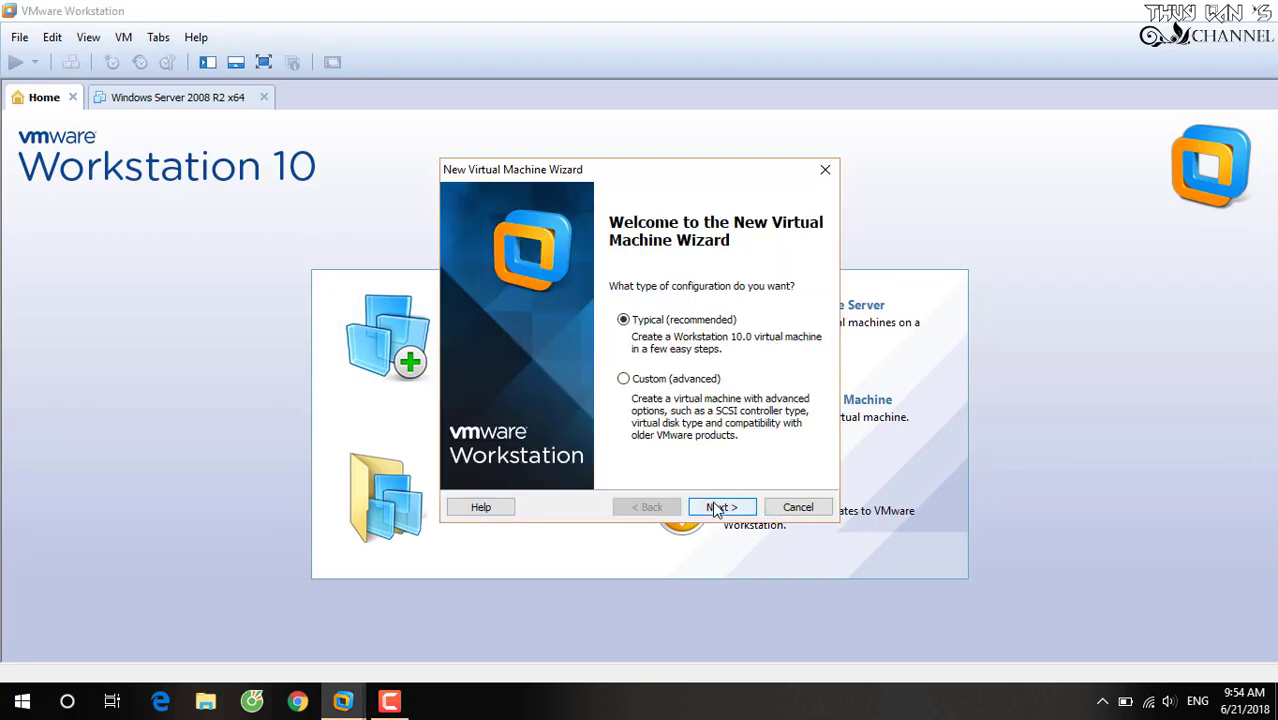
pyautogui.click(716, 509)
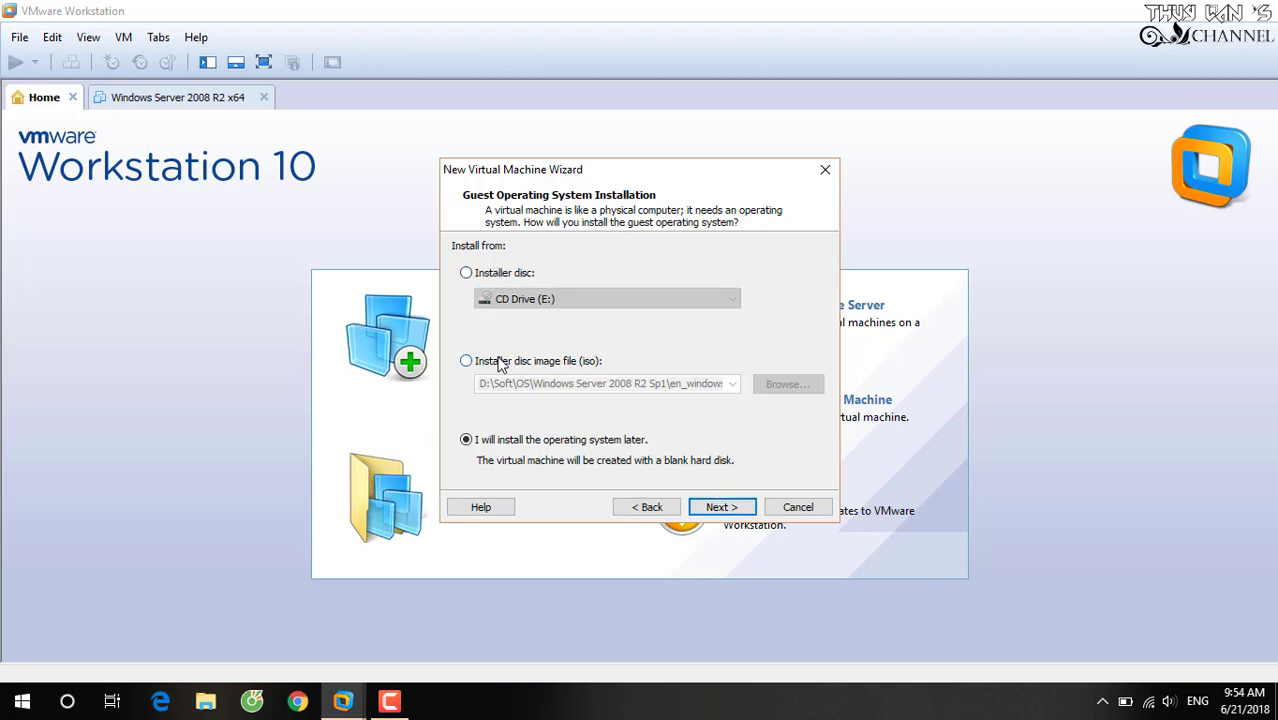
pyautogui.click(716, 509)
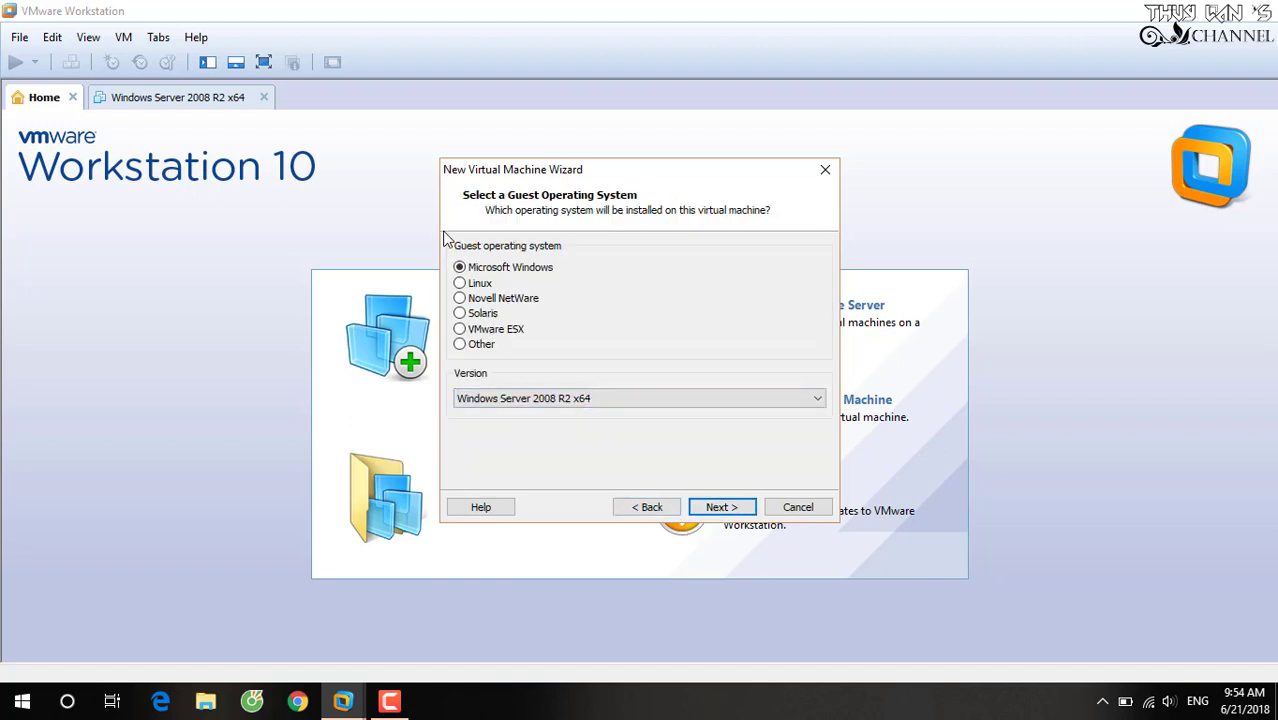
pyautogui.click(664, 406)
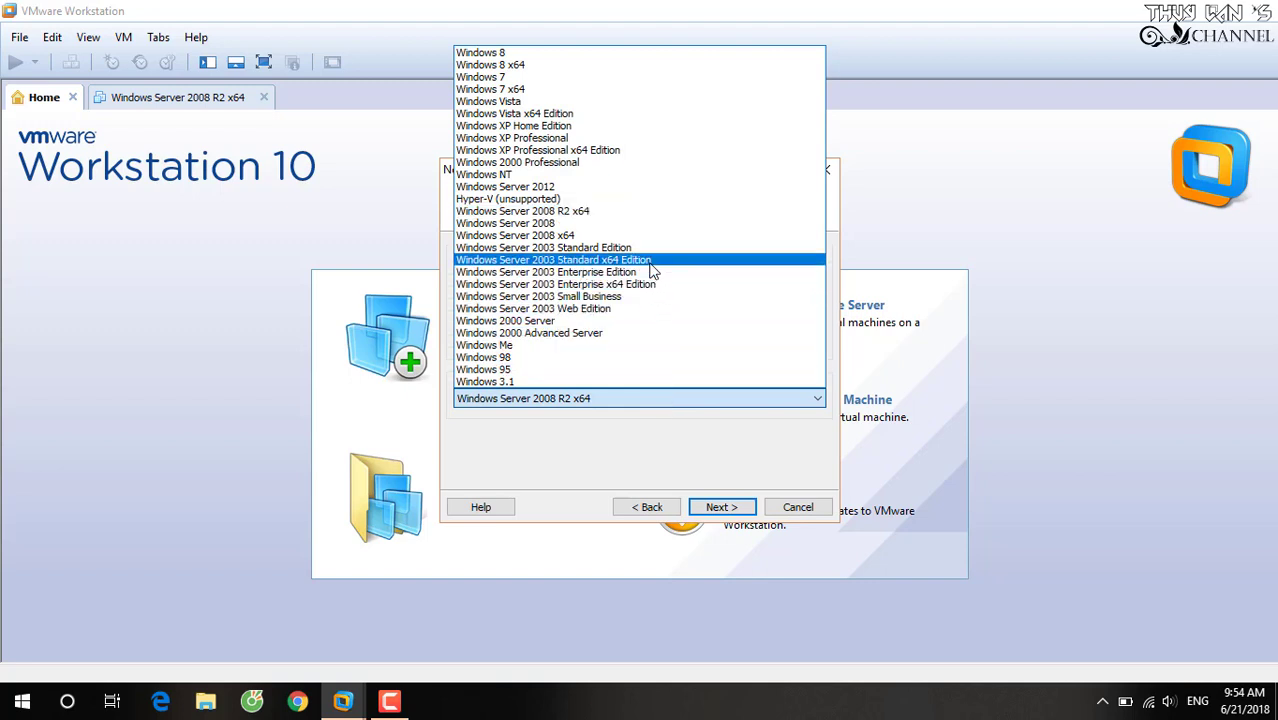
pyautogui.click(613, 92)
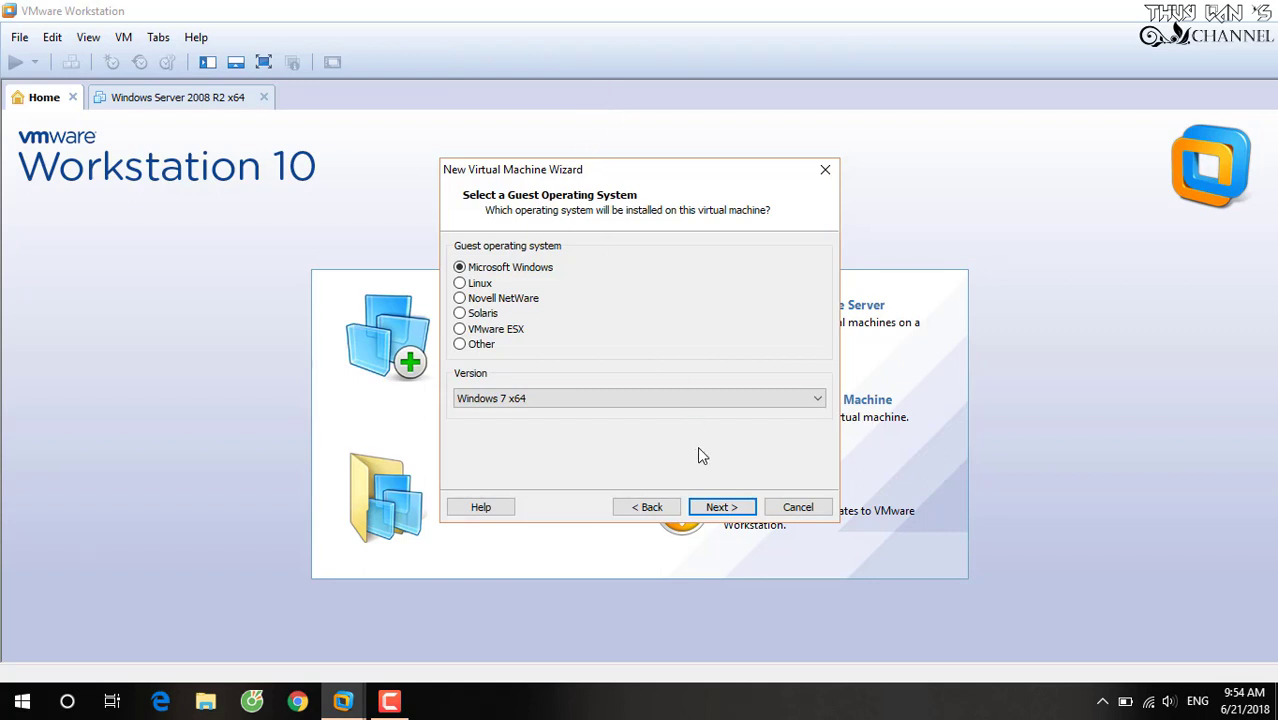
pyautogui.click(737, 510)
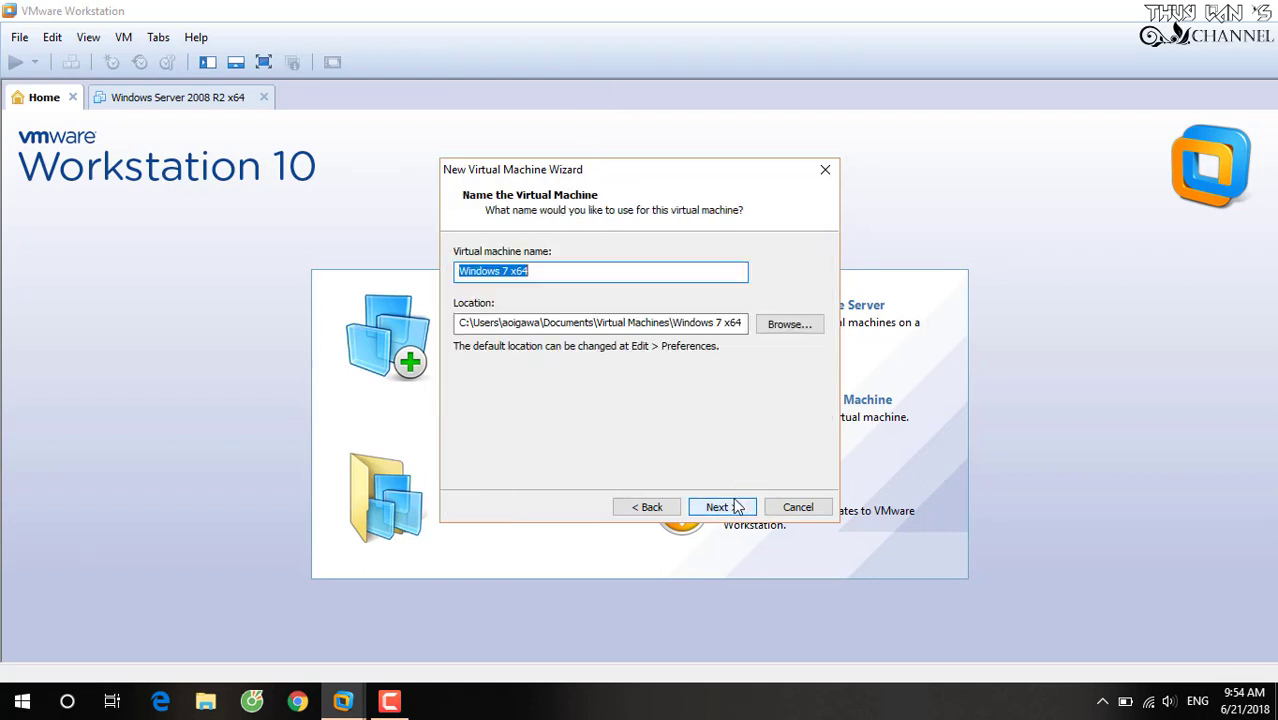
# Step: Create a folder named w7x64 inside D:\VMWare and use it as the virtual machine's location
pyautogui.click(787, 330)
pyautogui.scroll(-2, 672, 407)
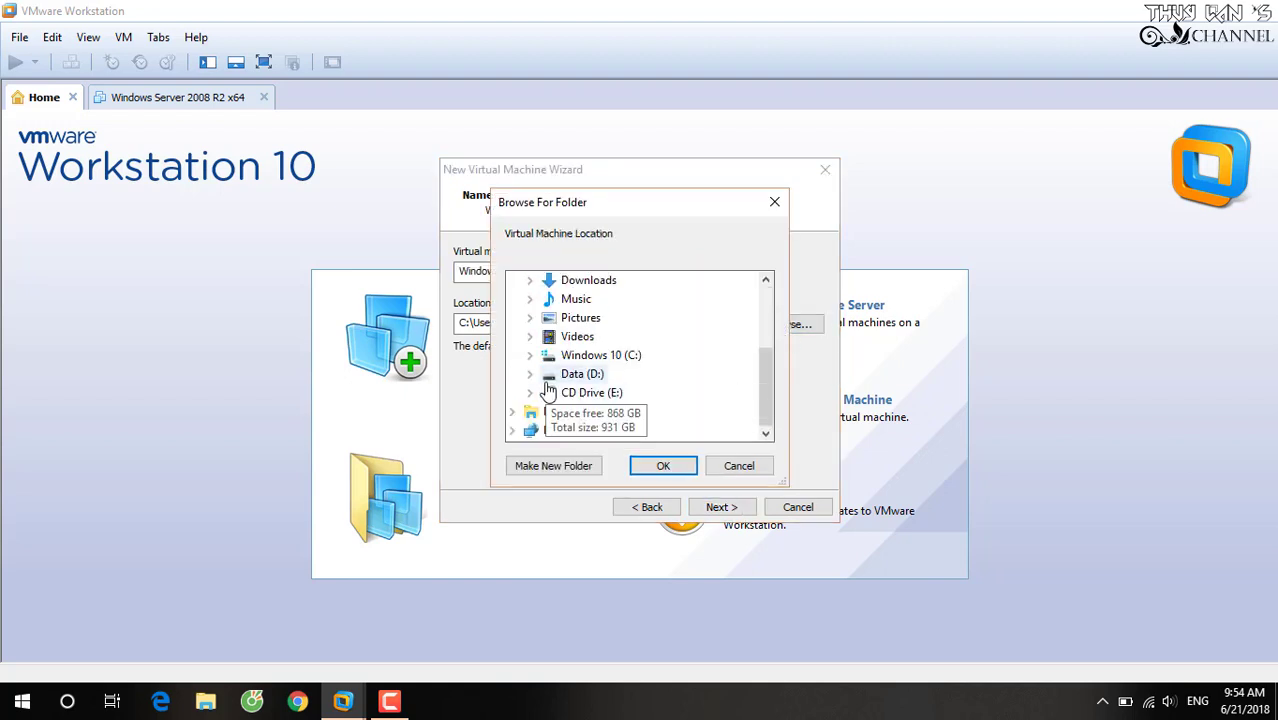
pyautogui.click(531, 375)
pyautogui.scroll(-1, 533, 382)
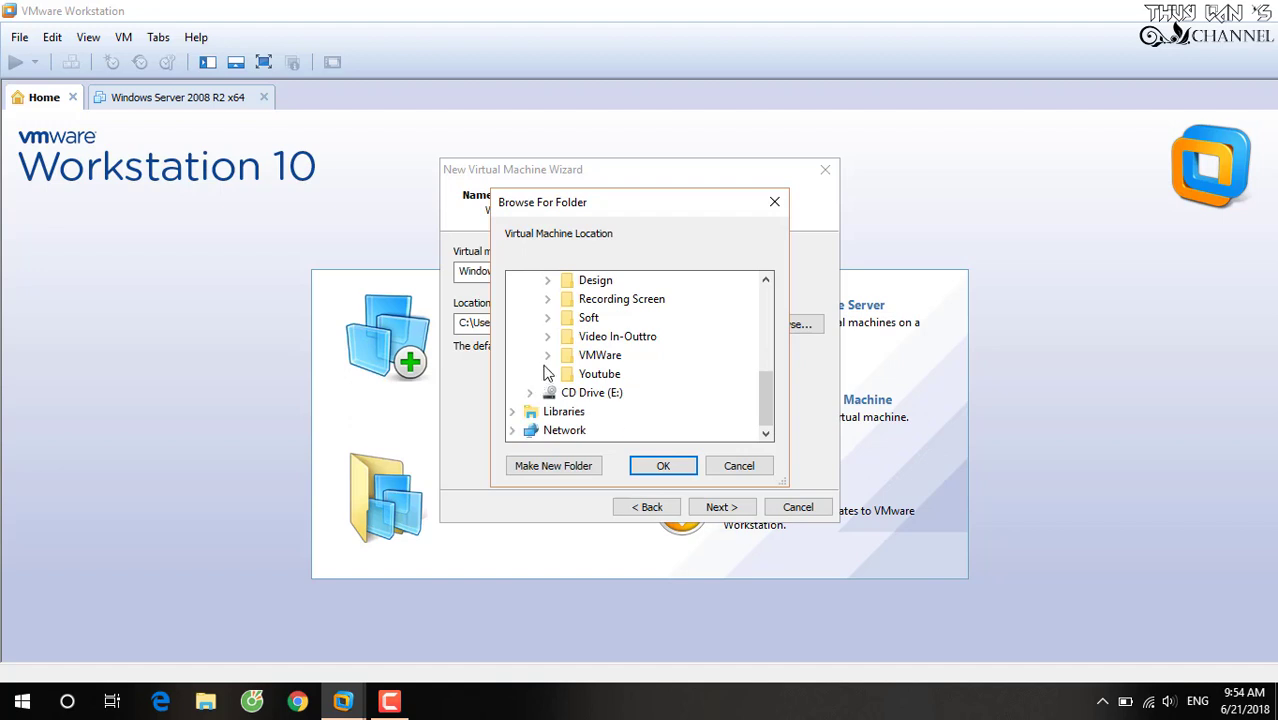
pyautogui.click(547, 355)
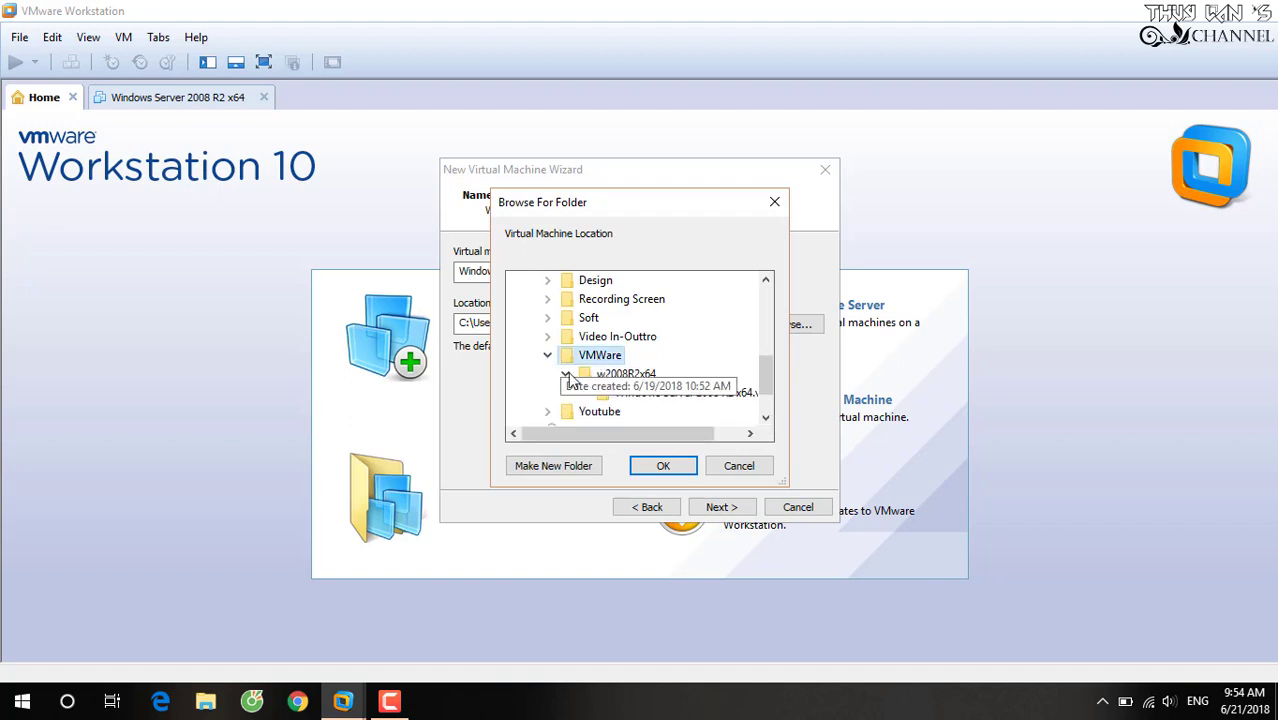
pyautogui.click(566, 376)
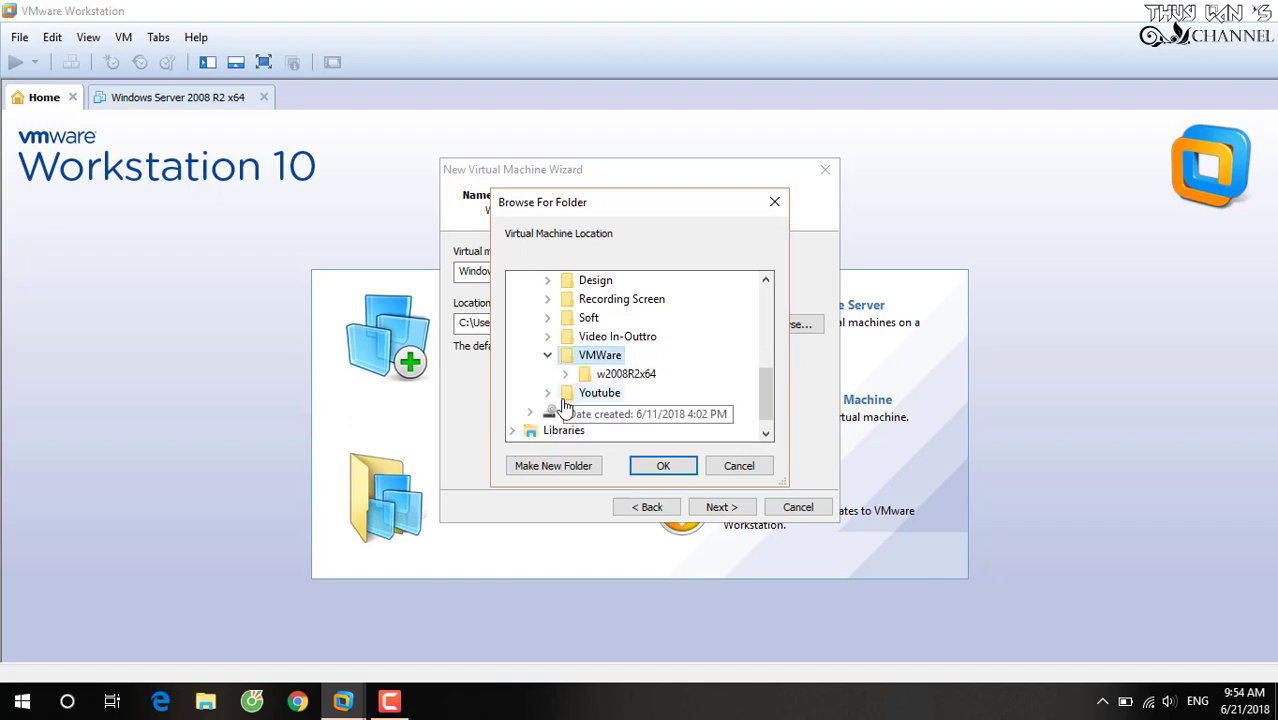
pyautogui.click(547, 467)
pyautogui.write('W')
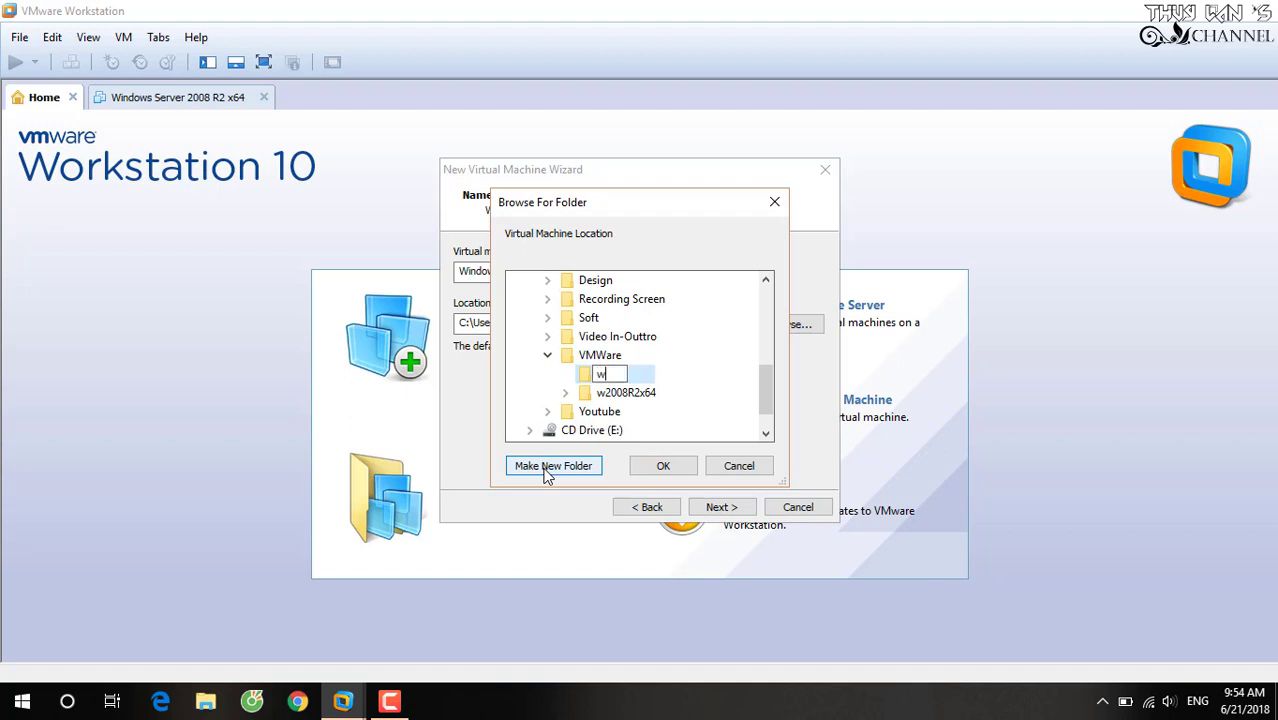
pyautogui.write('7x64')
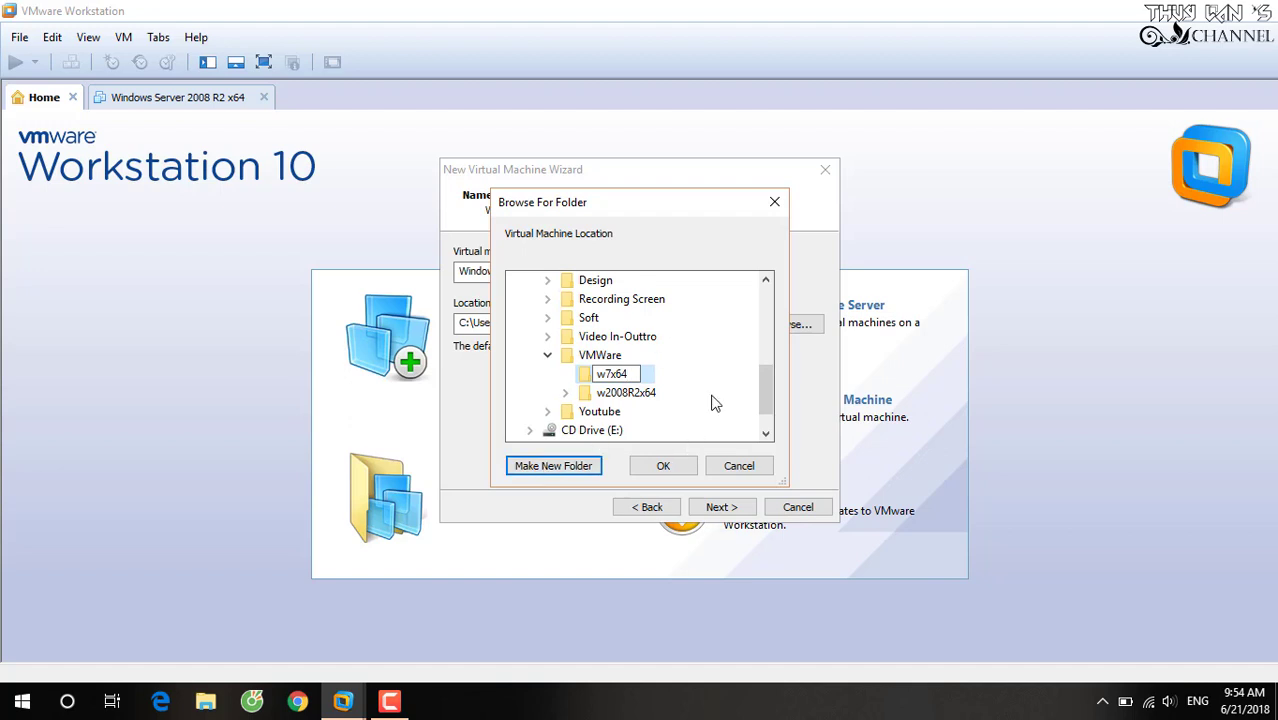
pyautogui.press('Return')
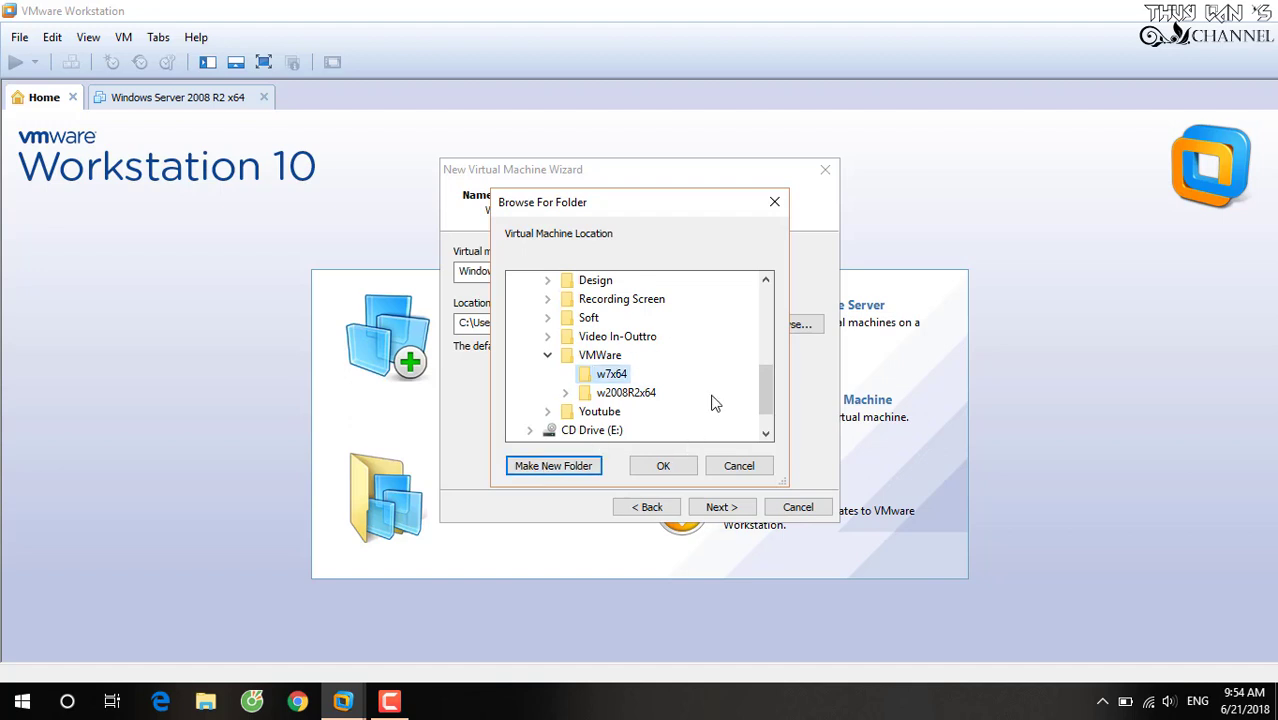
pyautogui.click(664, 467)
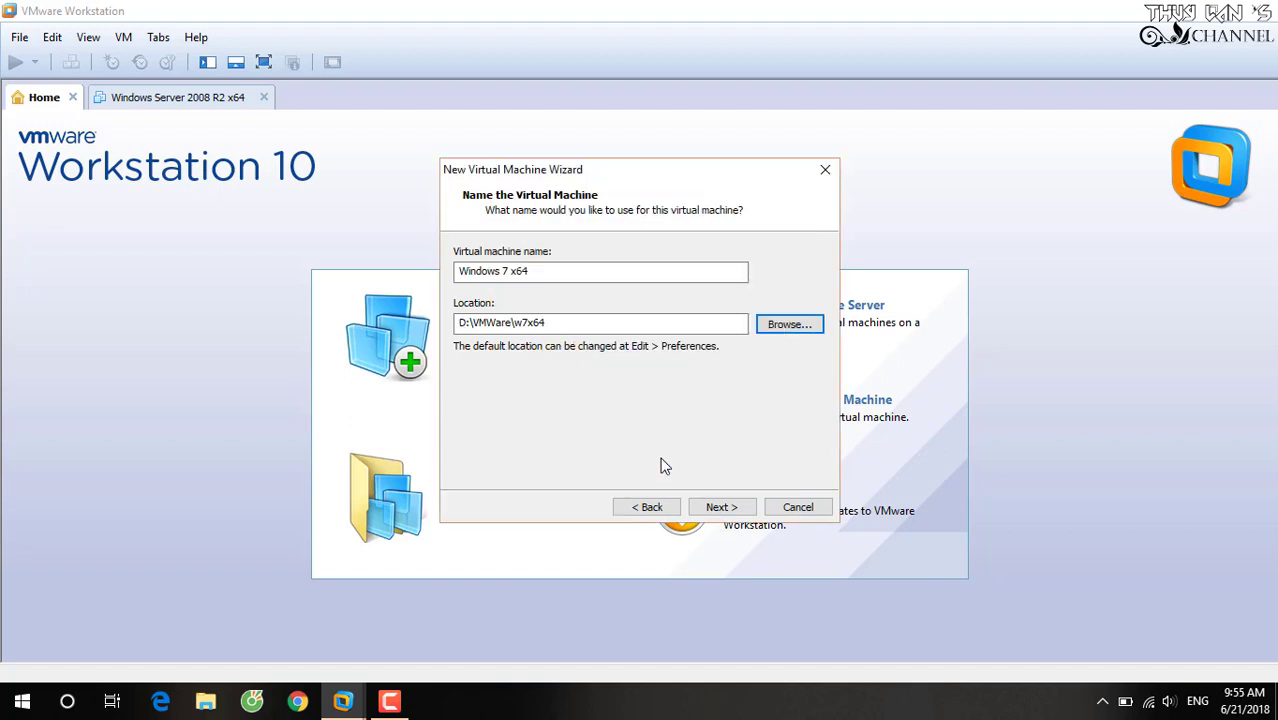
pyautogui.click(752, 508)
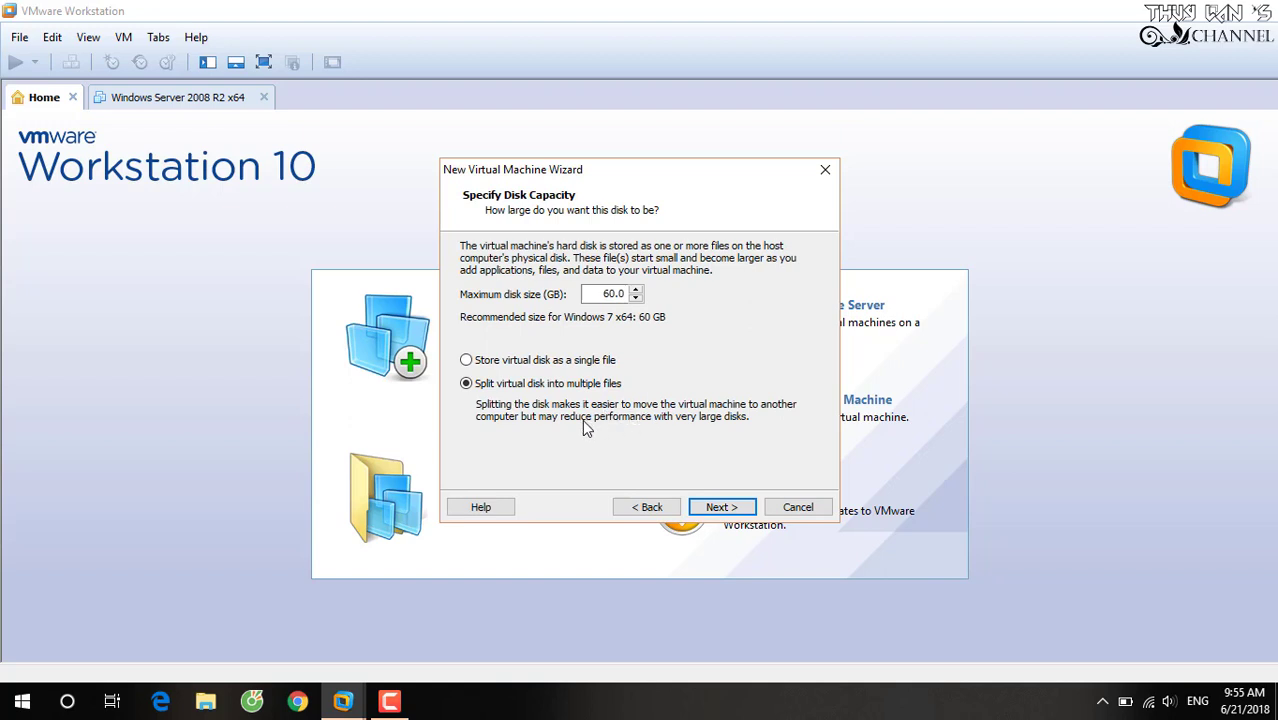
# Step: Store the virtual disk as a single file and set its maximum size to 40 GB
pyautogui.click(588, 363)
pyautogui.doubleClick(586, 293)
pyautogui.write('40')
pyautogui.click(736, 510)
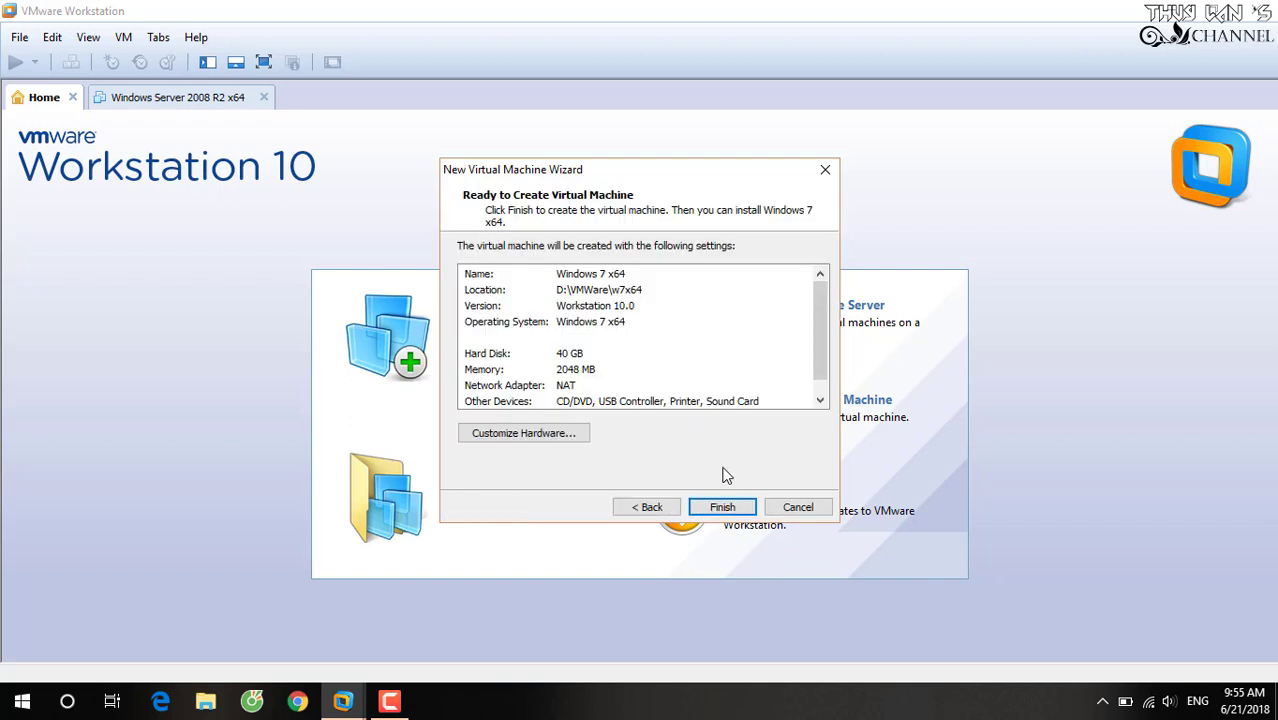
# Step: Finish creating the virtual machine and open its settings for editing
pyautogui.click(721, 506)
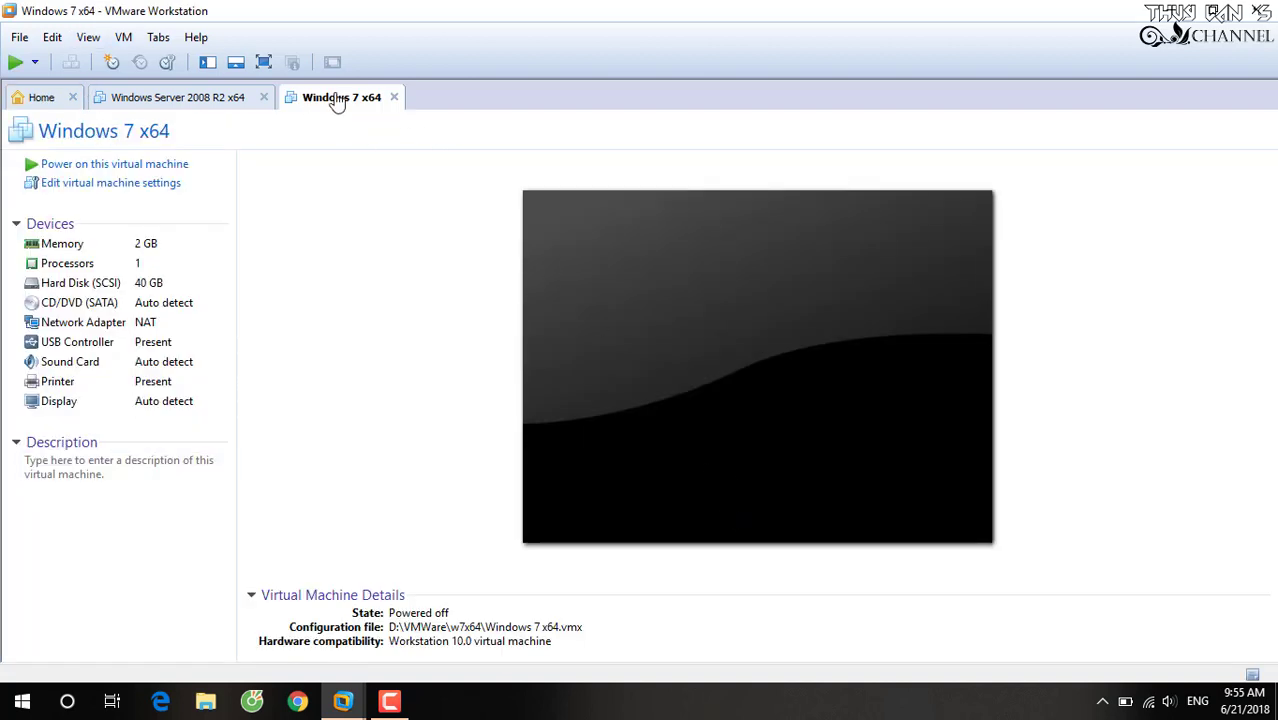
pyautogui.click(88, 190)
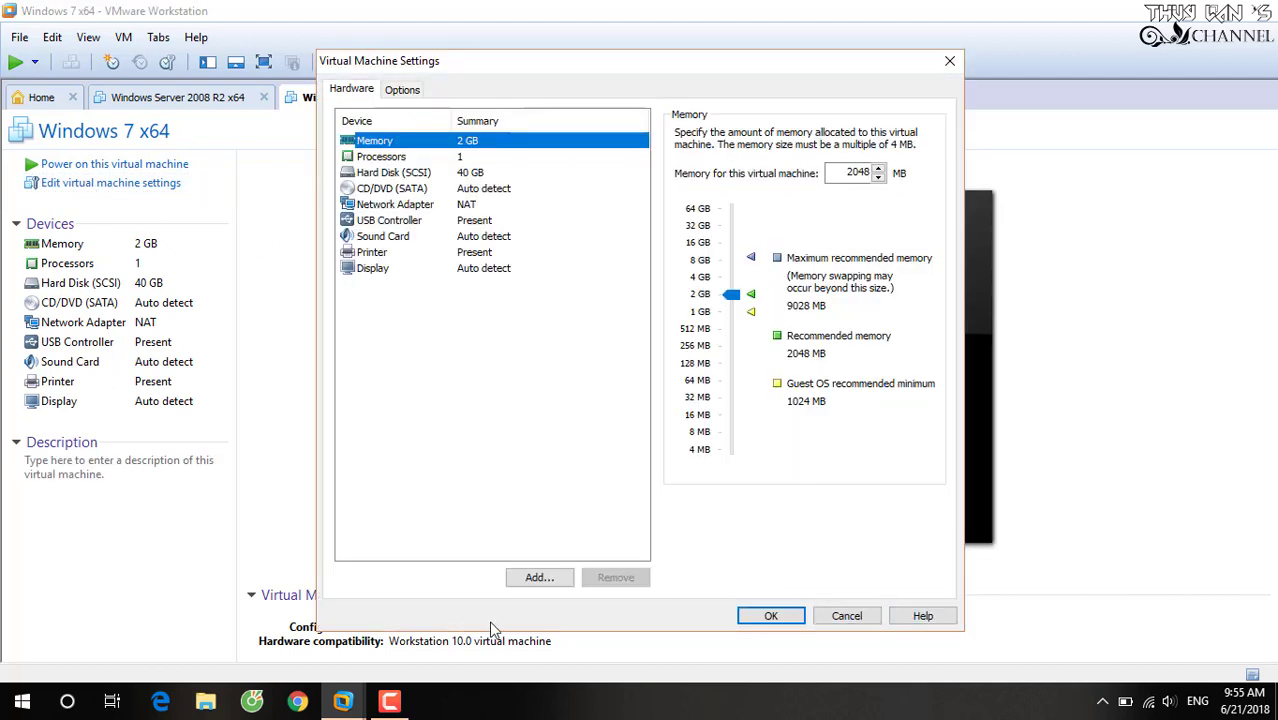
pyautogui.click(390, 701)
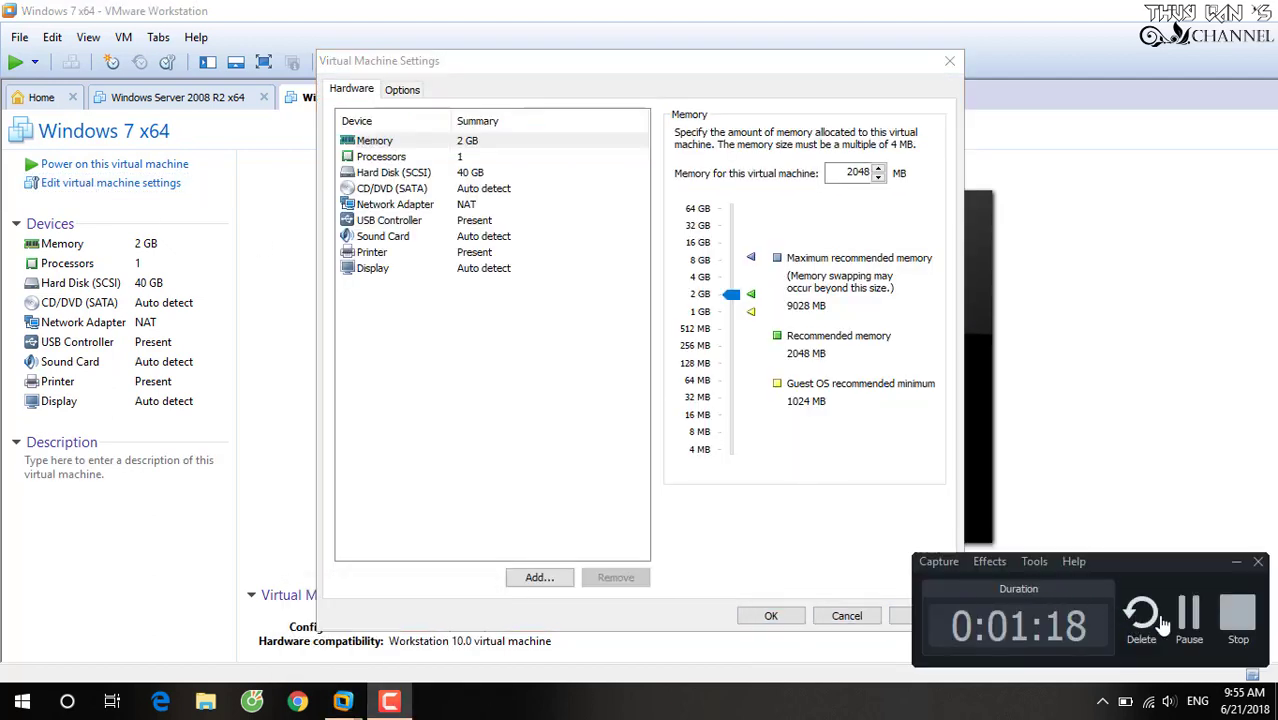
pyautogui.click(1189, 615)
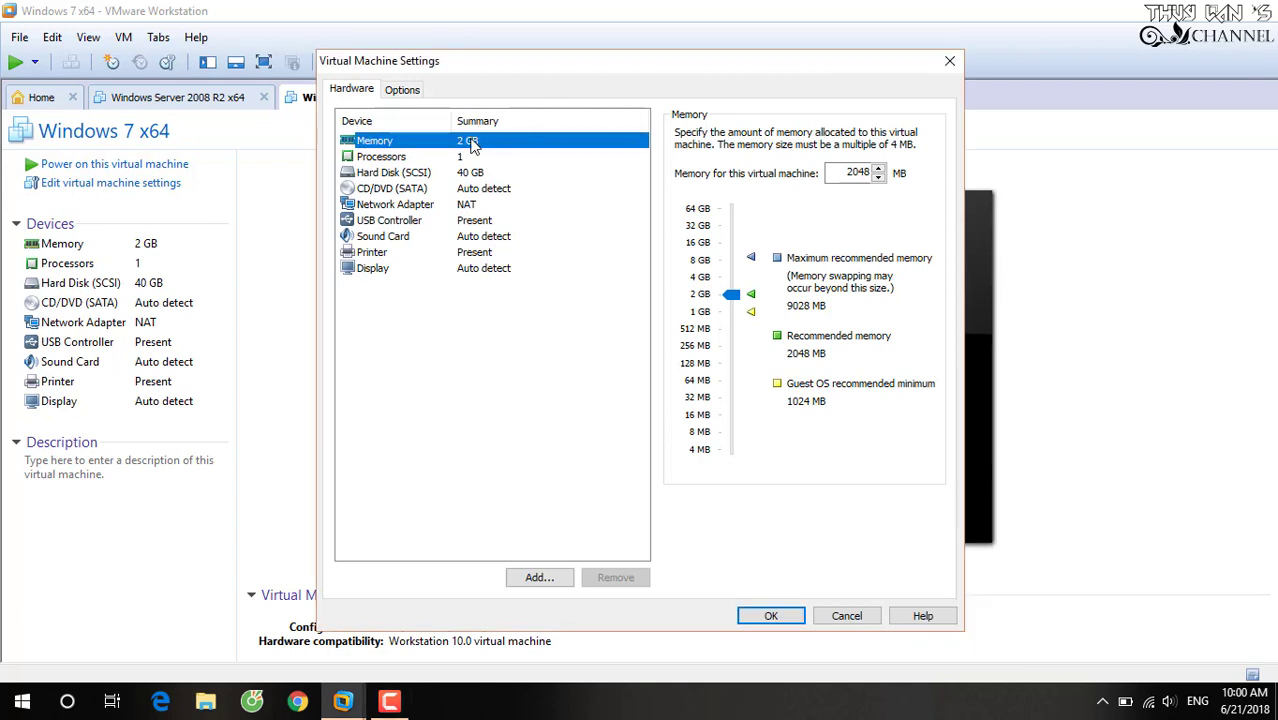
# Step: Switch the virtual machine's CD/DVD (SATA) drive from the physical drive to an ISO image file
pyautogui.click(428, 158)
pyautogui.click(462, 174)
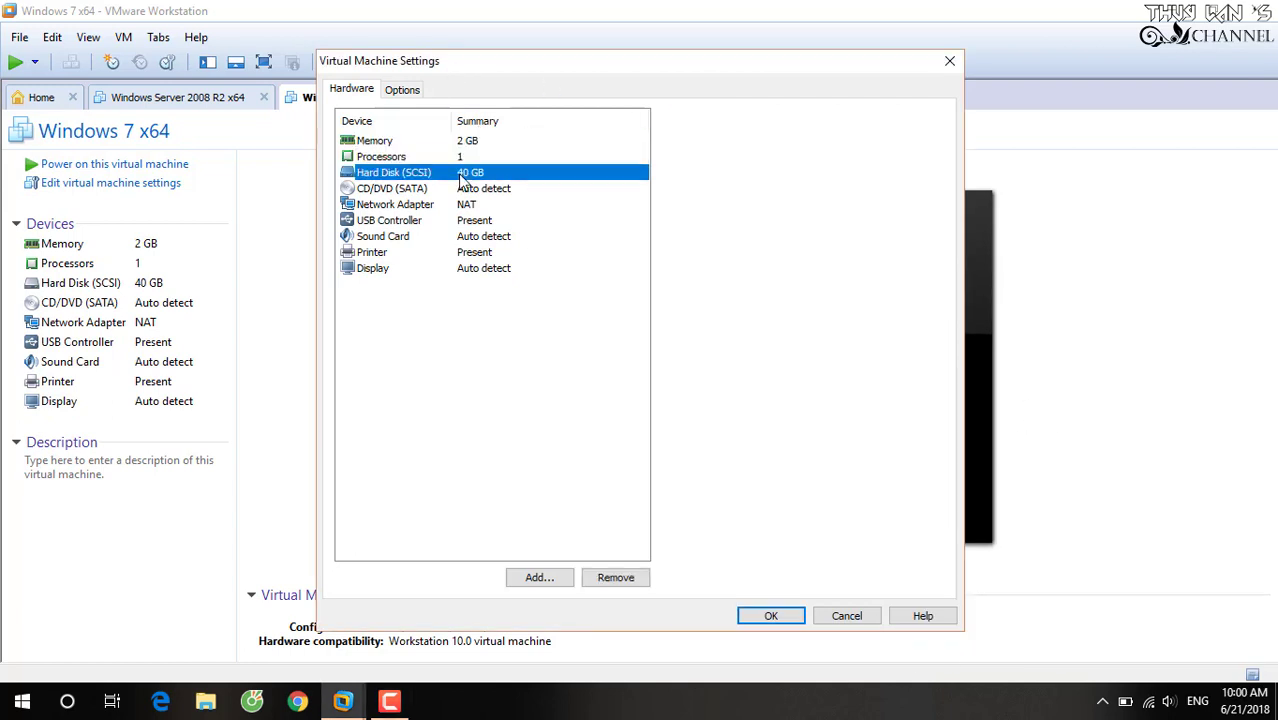
pyautogui.click(462, 190)
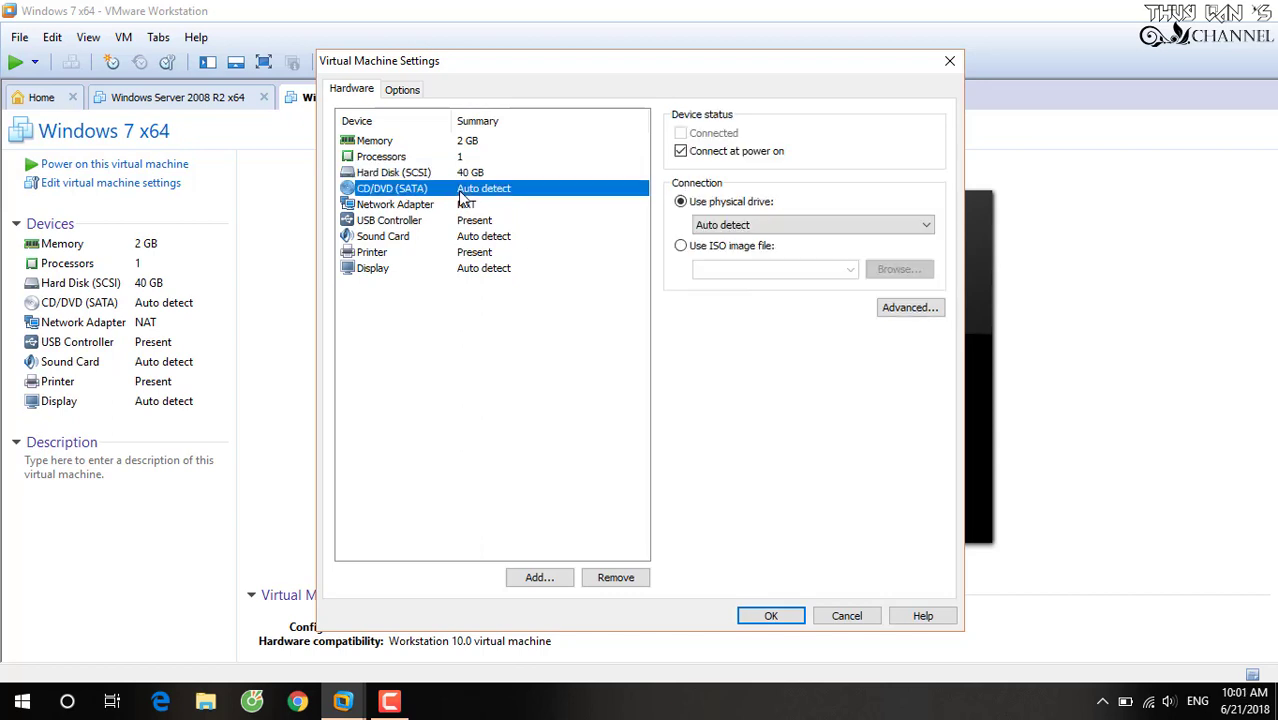
pyautogui.click(712, 247)
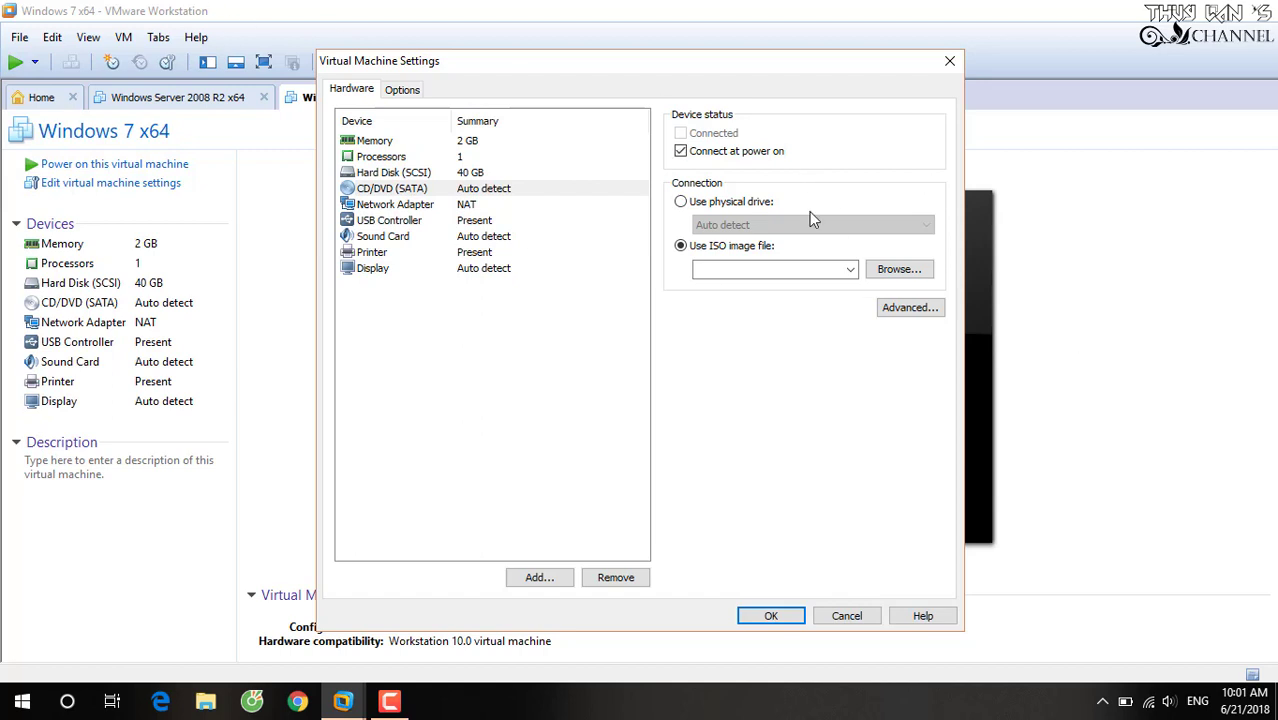
# Step: Assign the Windows7_Ultimate_SP1_x64 image from D:\Soft\OS to the CD/DVD drive and save the virtual machine settings
pyautogui.click(883, 274)
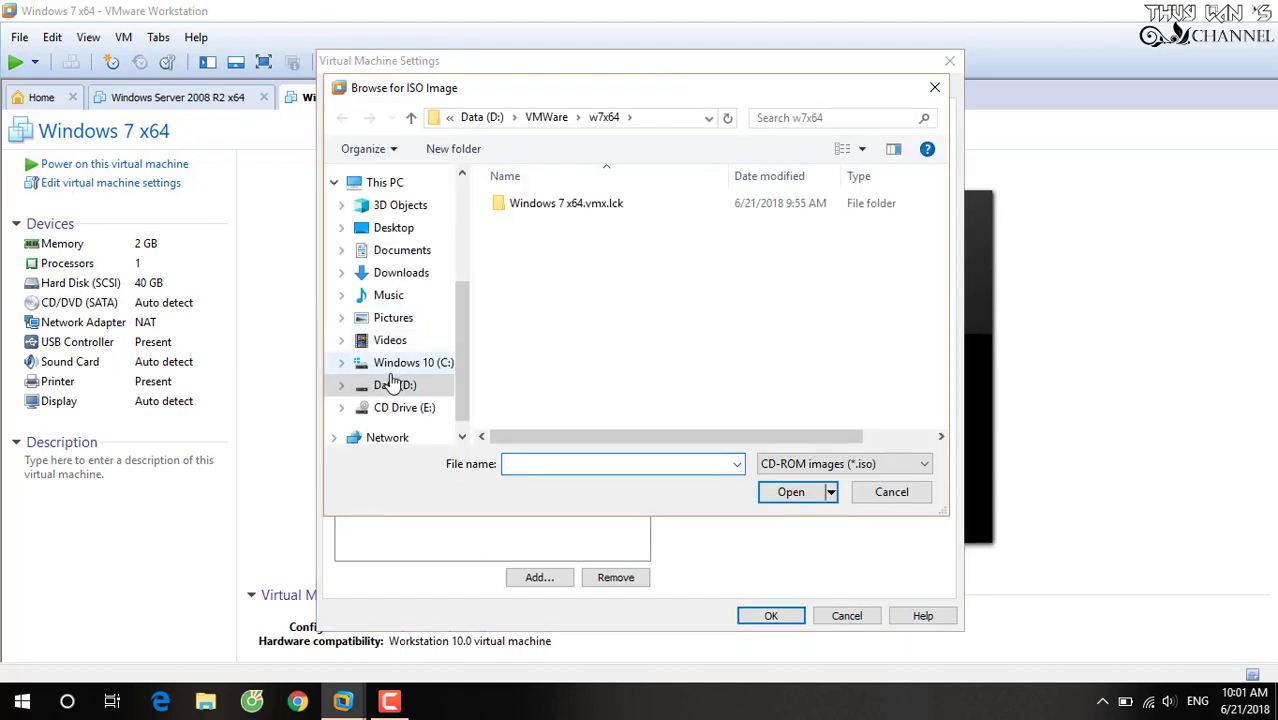
pyautogui.click(396, 385)
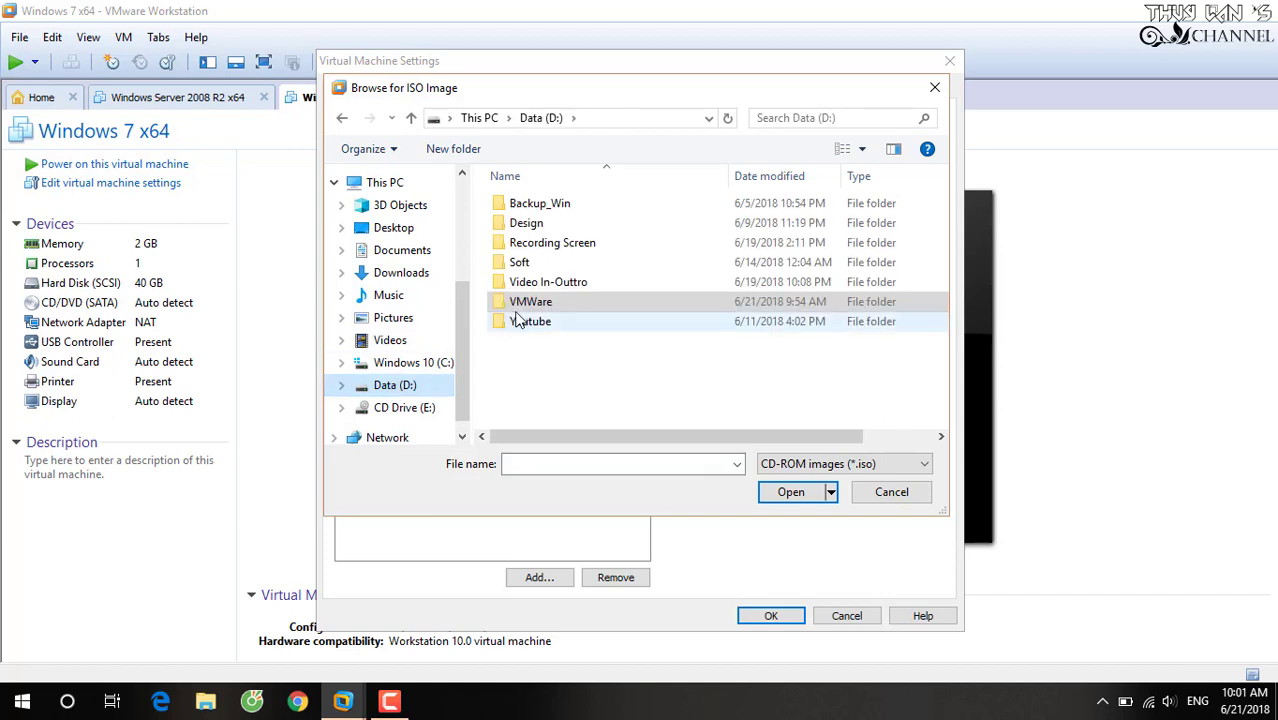
pyautogui.doubleClick(528, 263)
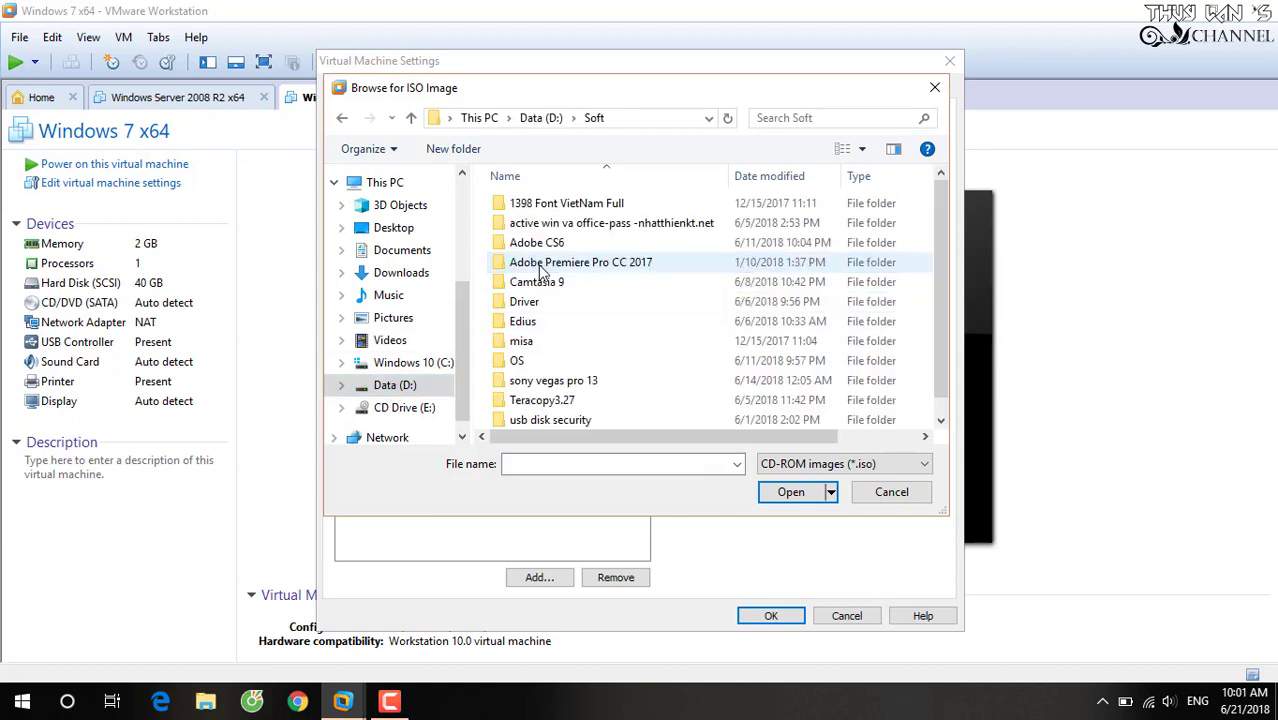
pyautogui.doubleClick(517, 366)
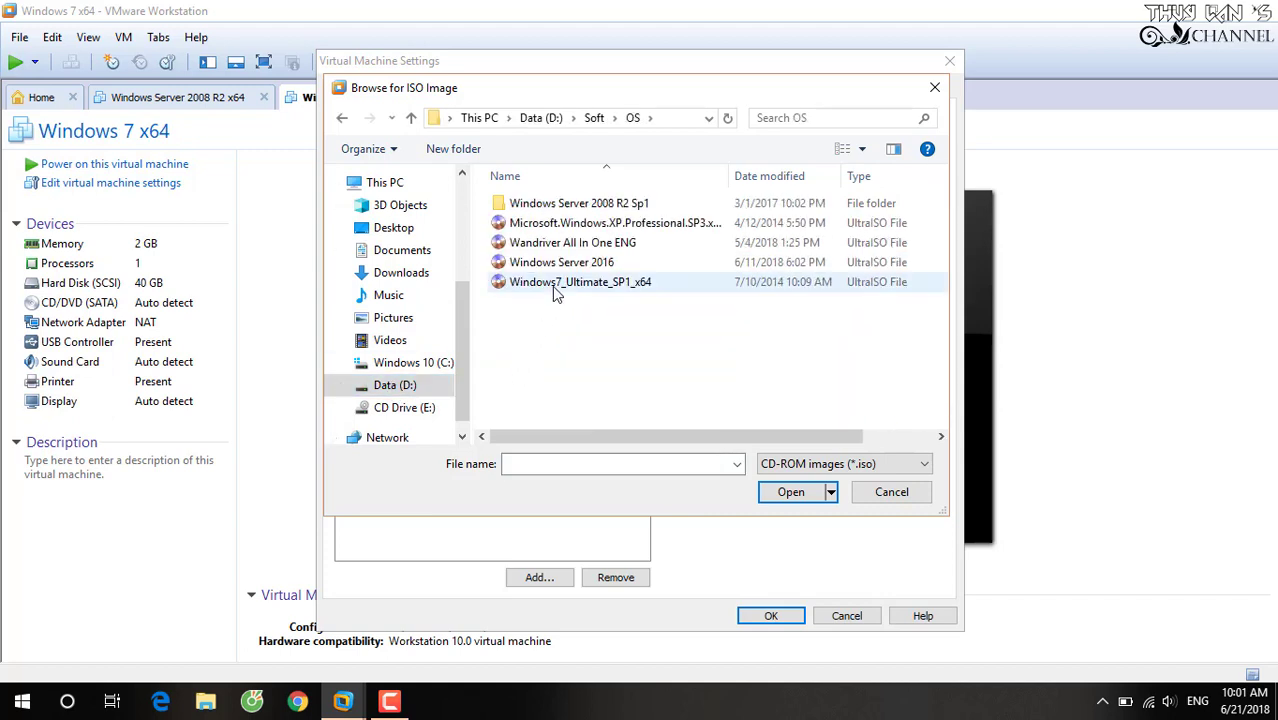
pyautogui.click(556, 290)
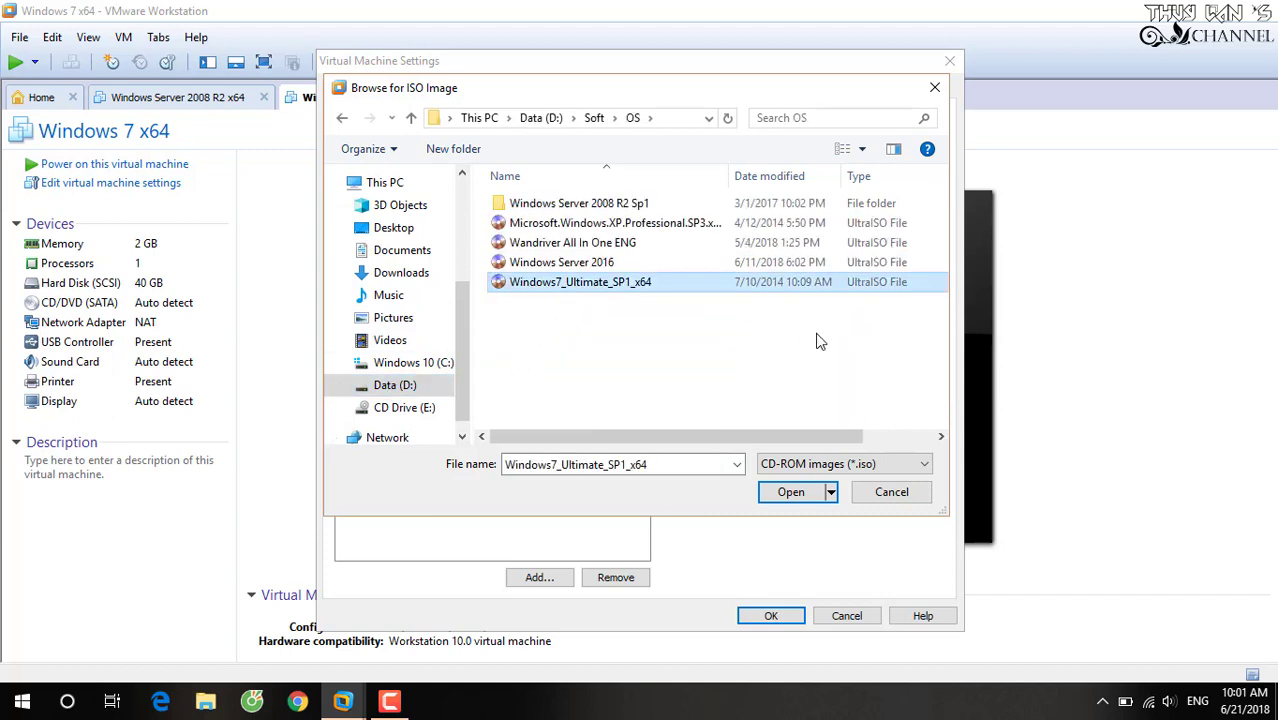
pyautogui.click(785, 492)
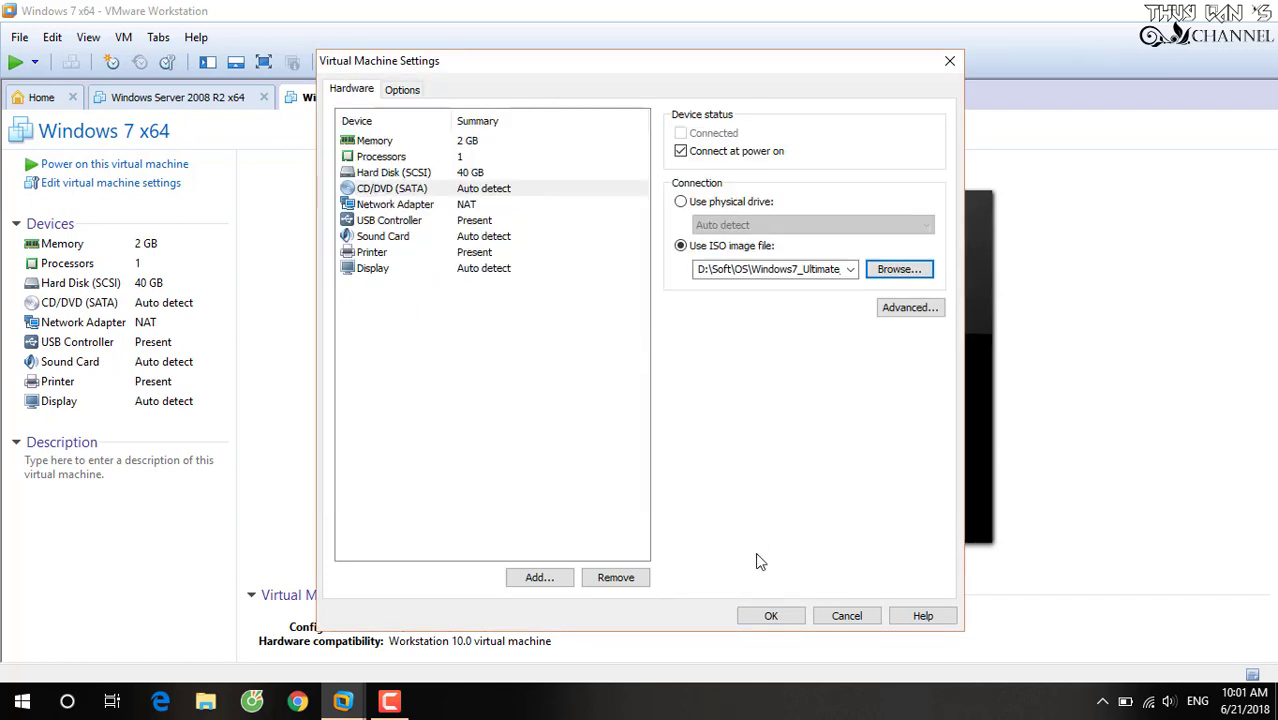
pyautogui.click(770, 616)
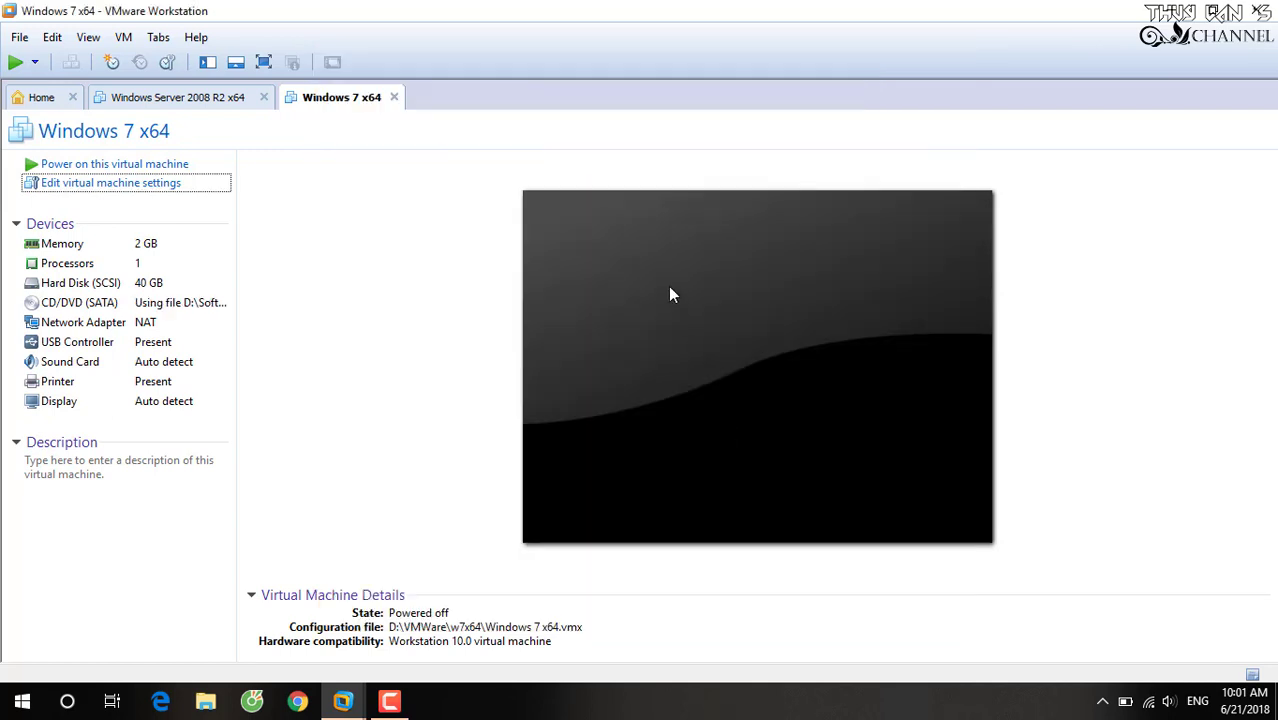
# Step: Power on the Windows 7 x64 virtual machine and show it in full screen
pyautogui.click(122, 165)
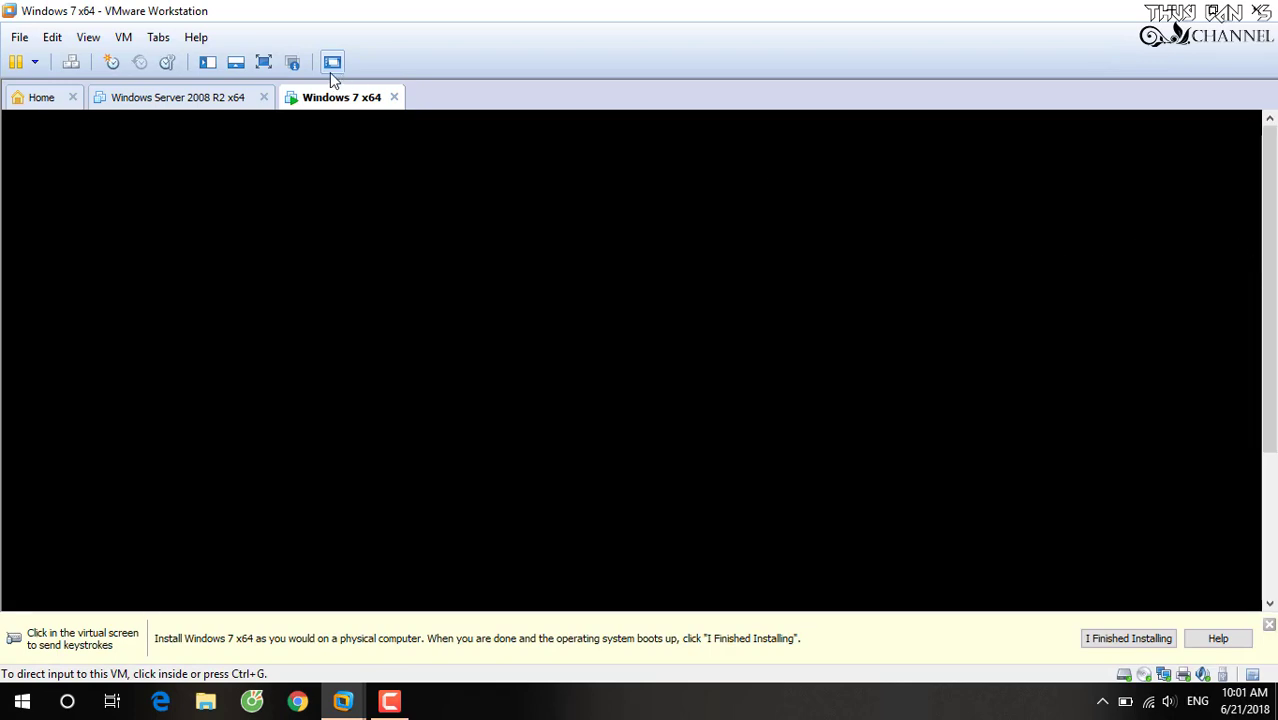
pyautogui.click(263, 62)
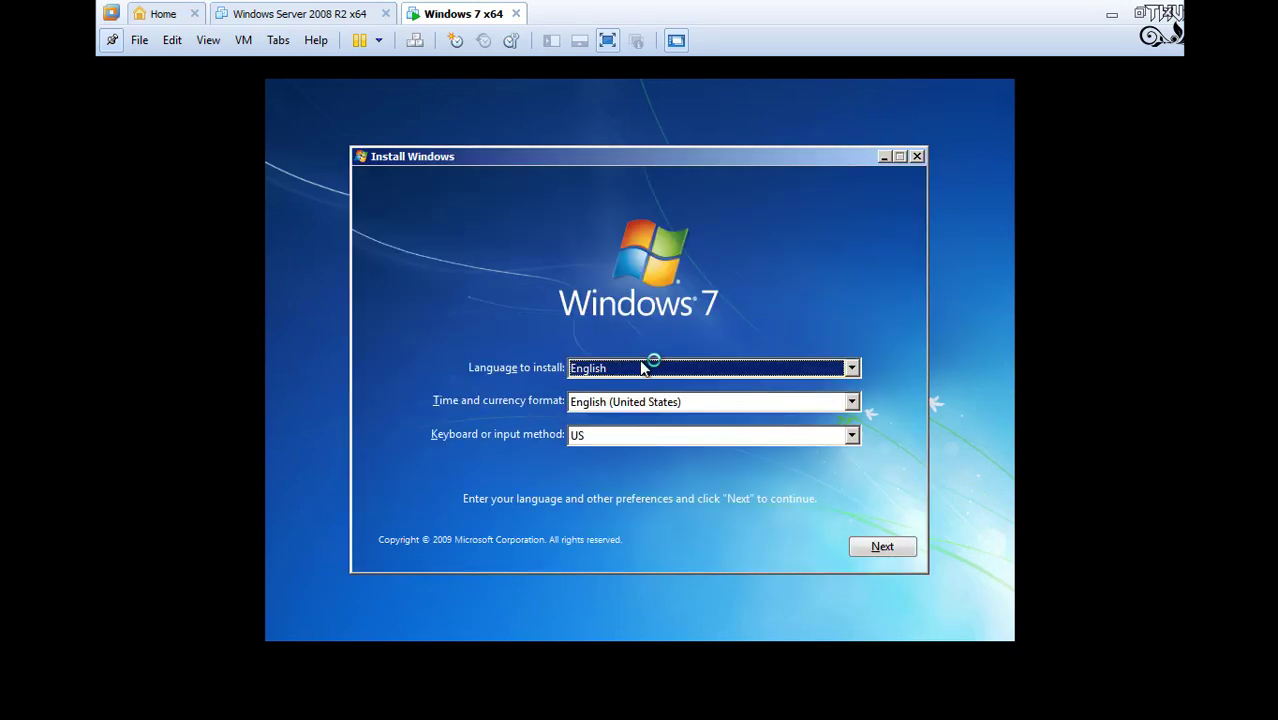
# Step: Start the Windows 7 installation with the default English language and US keyboard, and accept the license terms
pyautogui.click(996, 603)
pyautogui.click(880, 546)
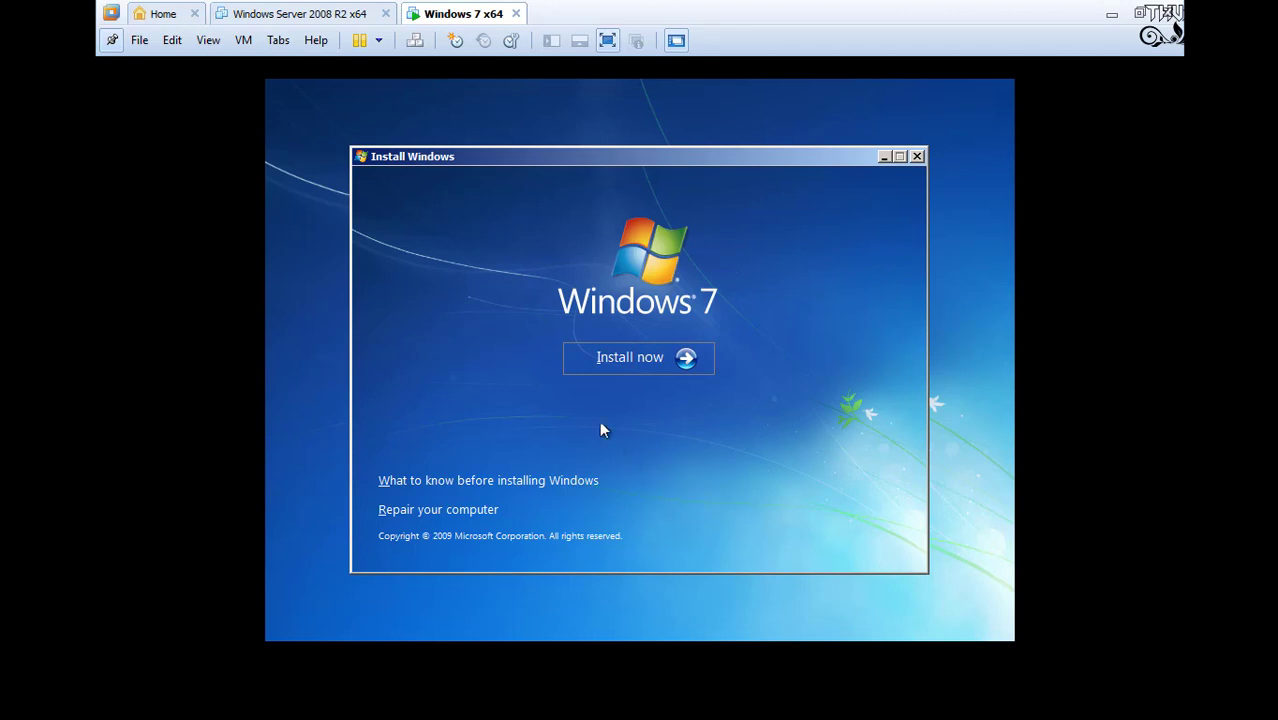
pyautogui.click(640, 366)
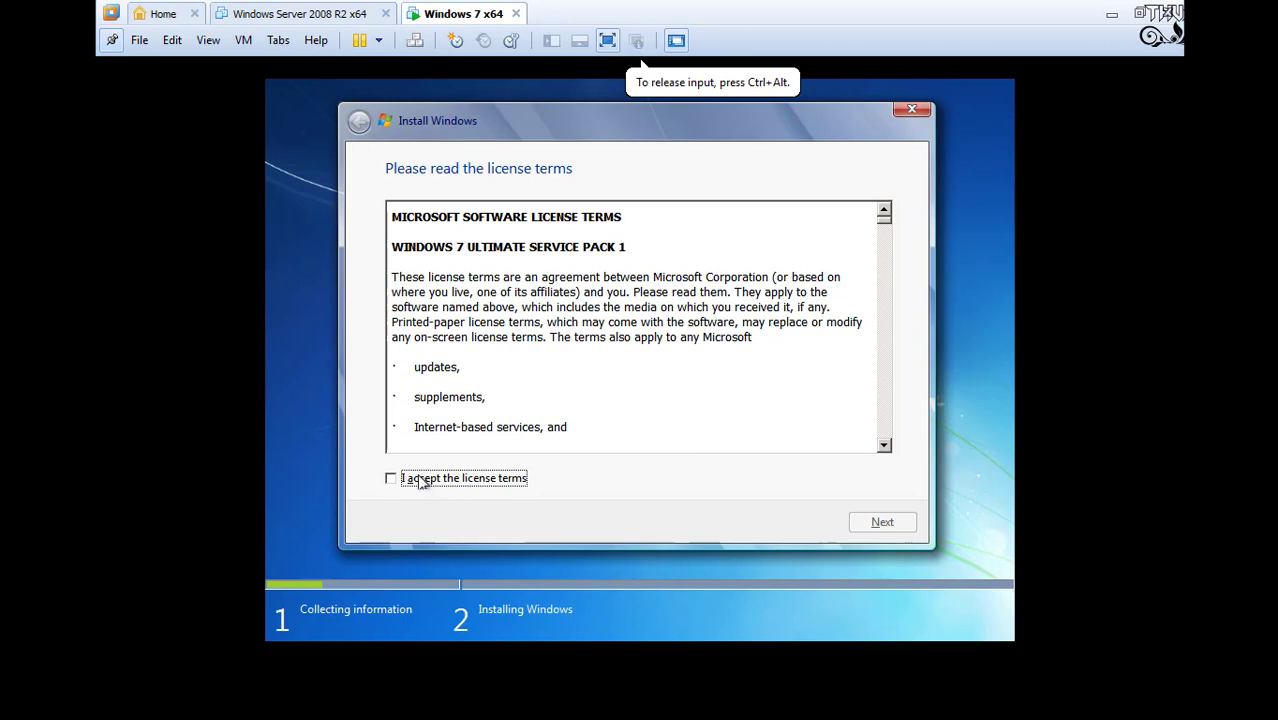
pyautogui.click(419, 478)
pyautogui.click(882, 522)
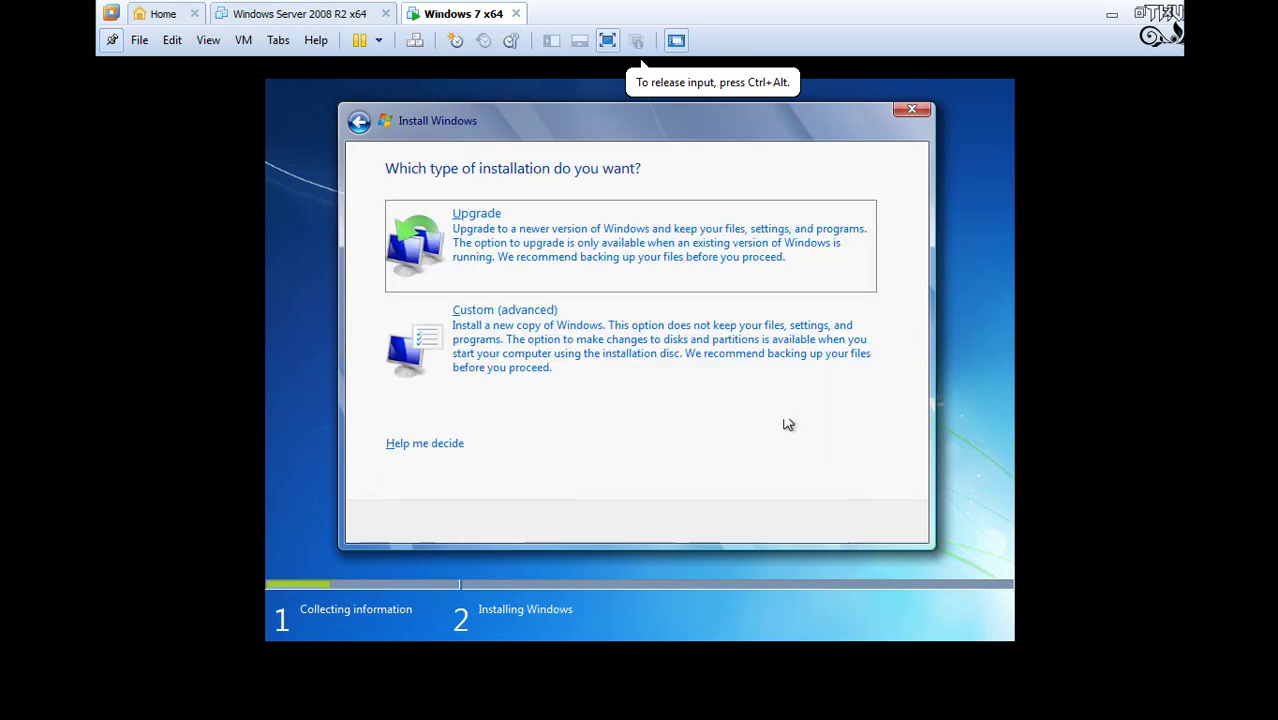
# Step: Choose the custom installation, create a partition from all of Disk 0's unallocated space, and install Windows on Partition 2
pyautogui.click(506, 336)
pyautogui.click(849, 410)
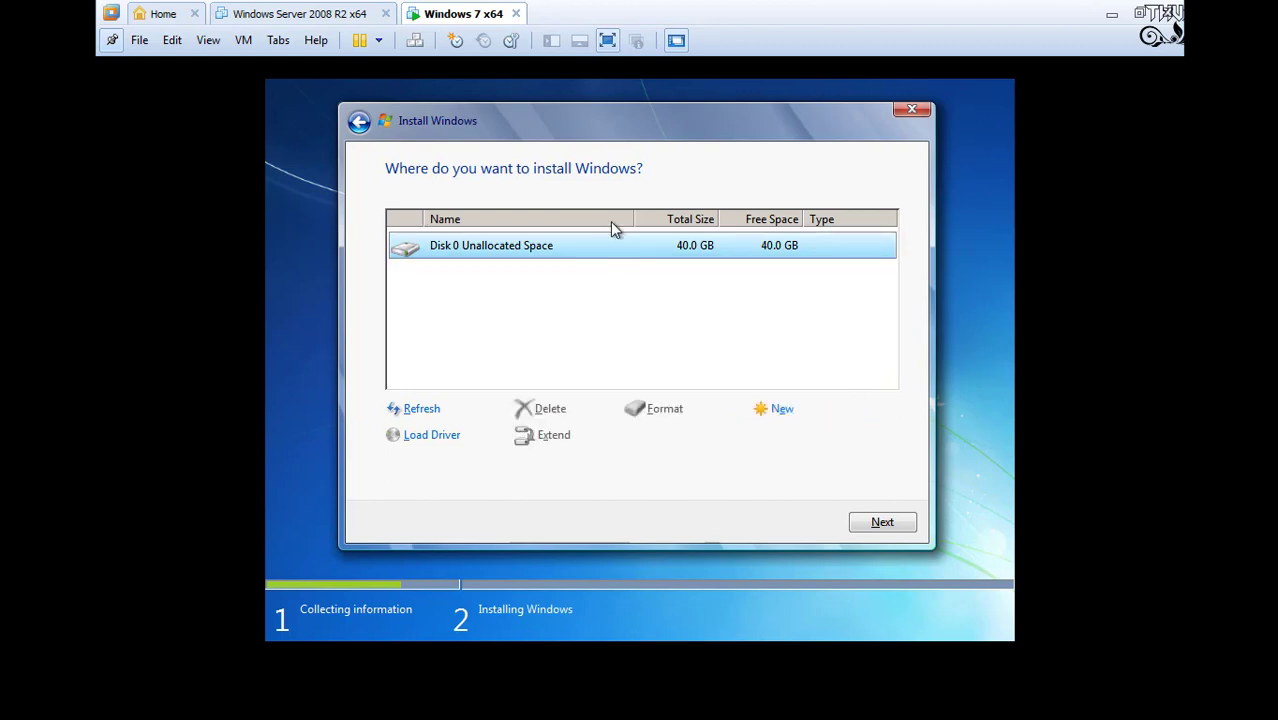
pyautogui.click(782, 412)
pyautogui.click(814, 436)
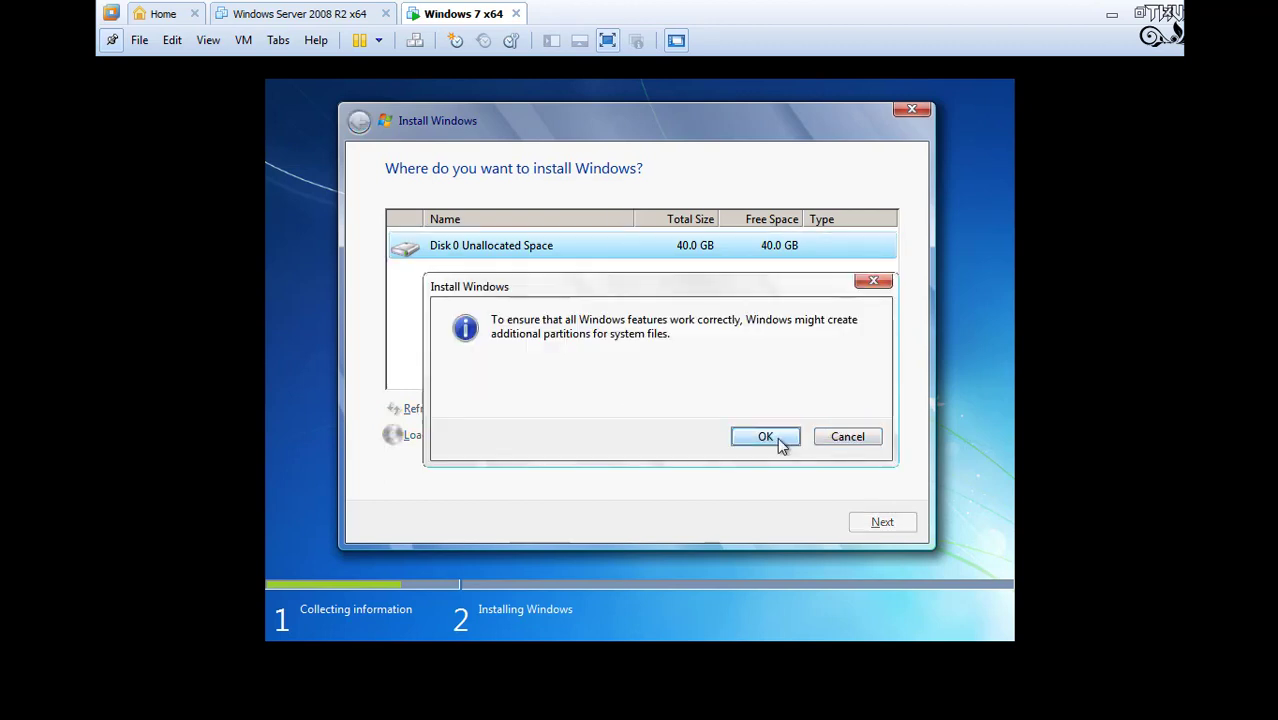
pyautogui.click(775, 437)
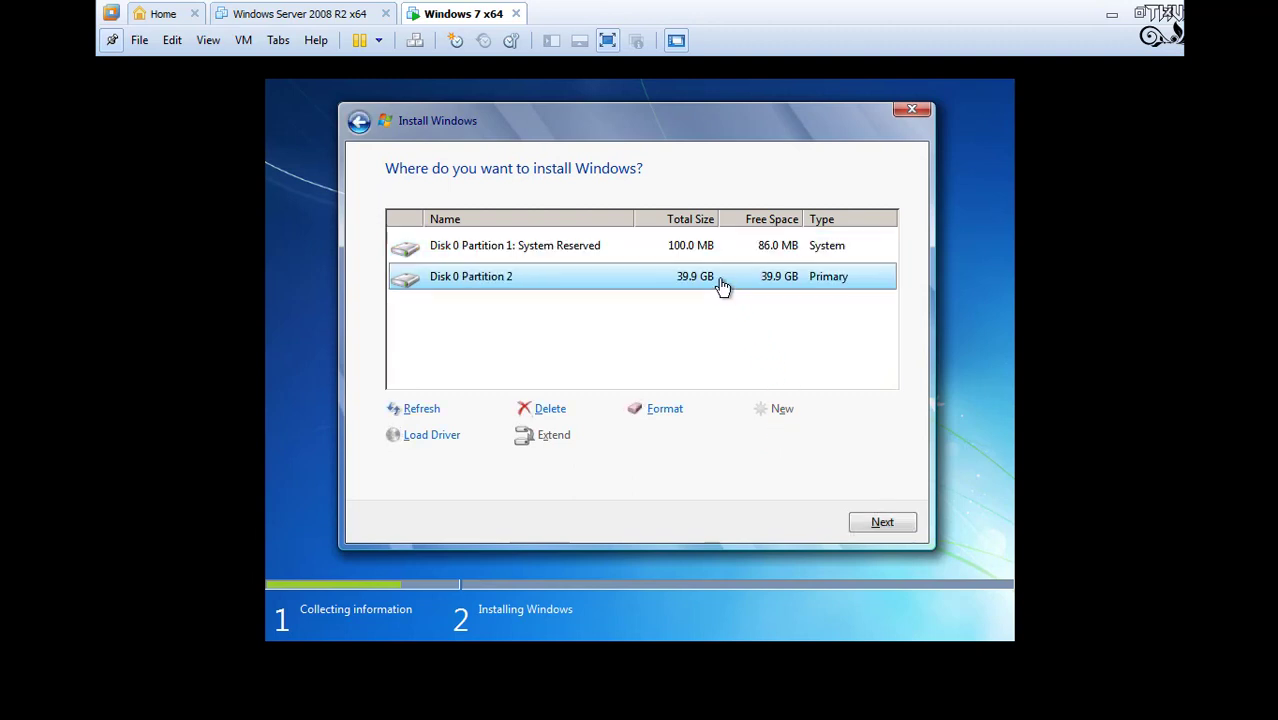
pyautogui.click(866, 524)
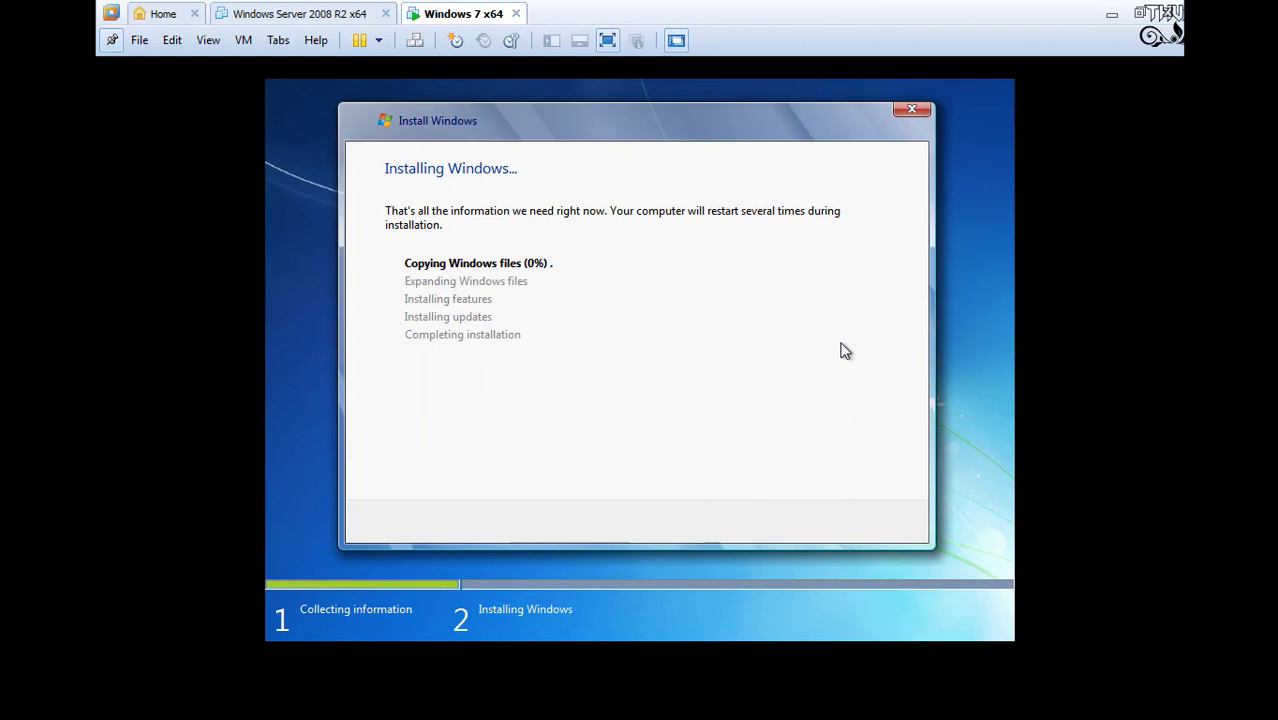
pyautogui.click(610, 90)
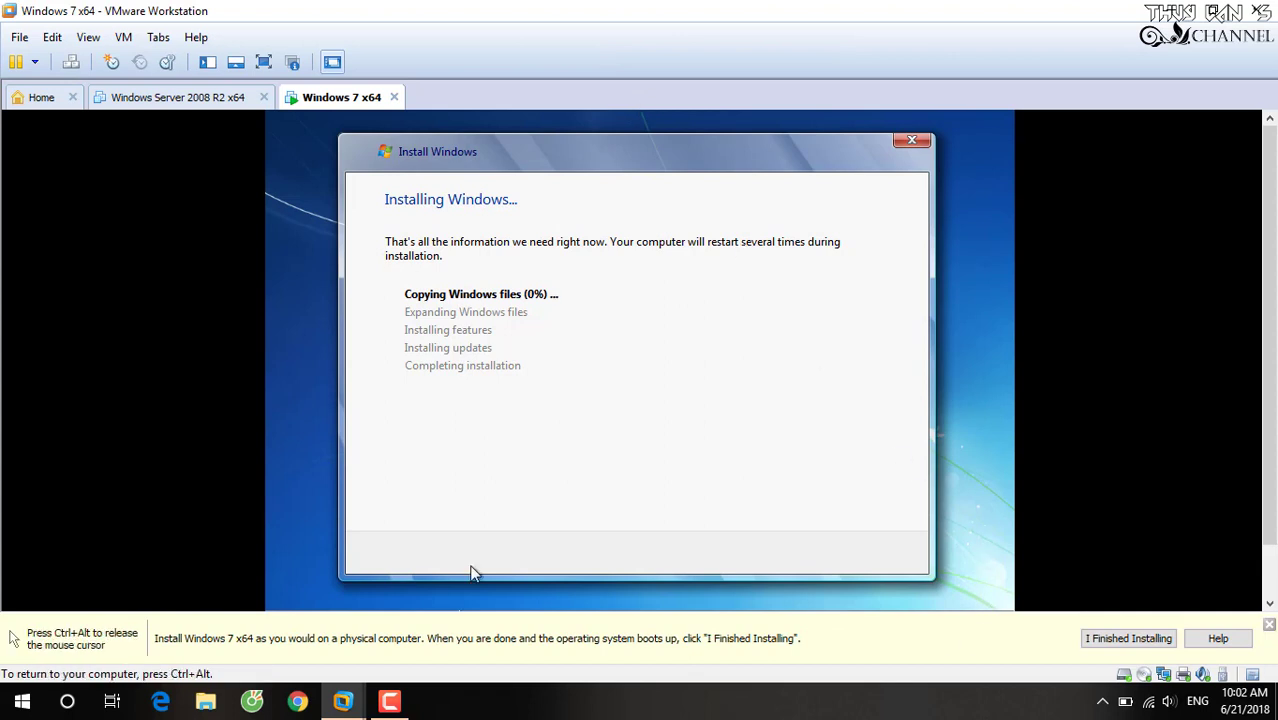
pyautogui.moveTo(403, 705)
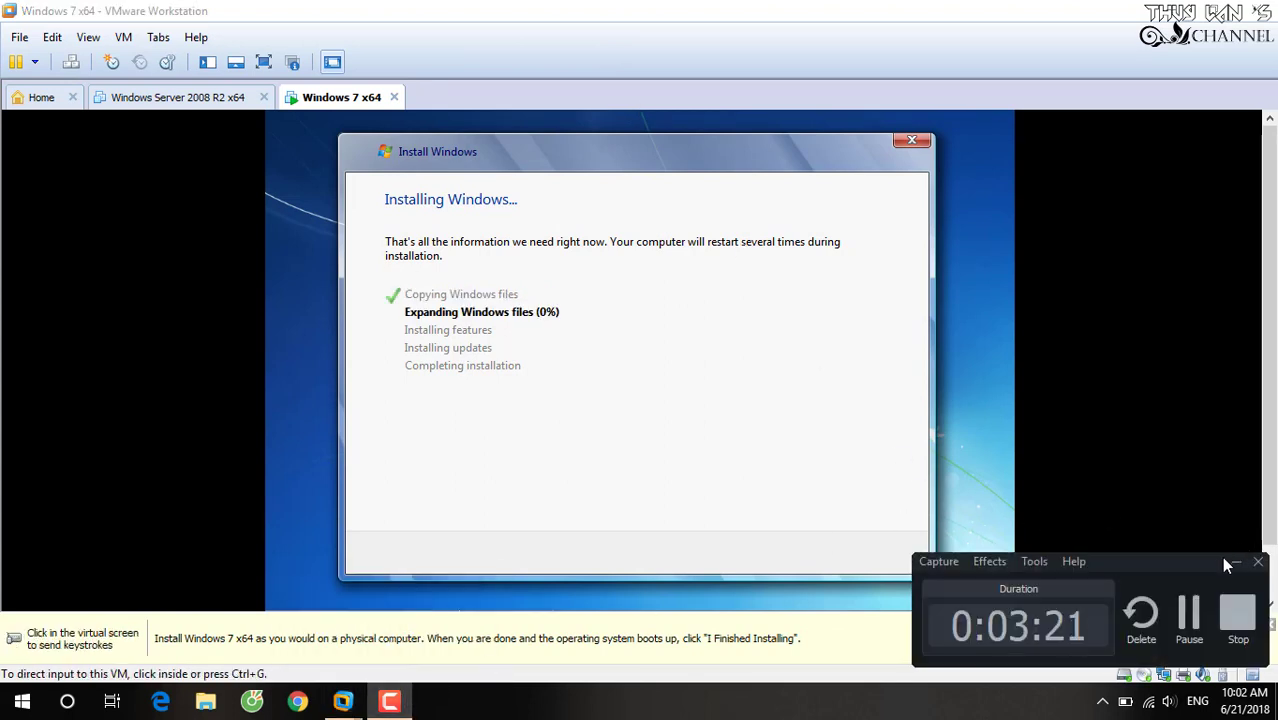
pyautogui.click(1189, 615)
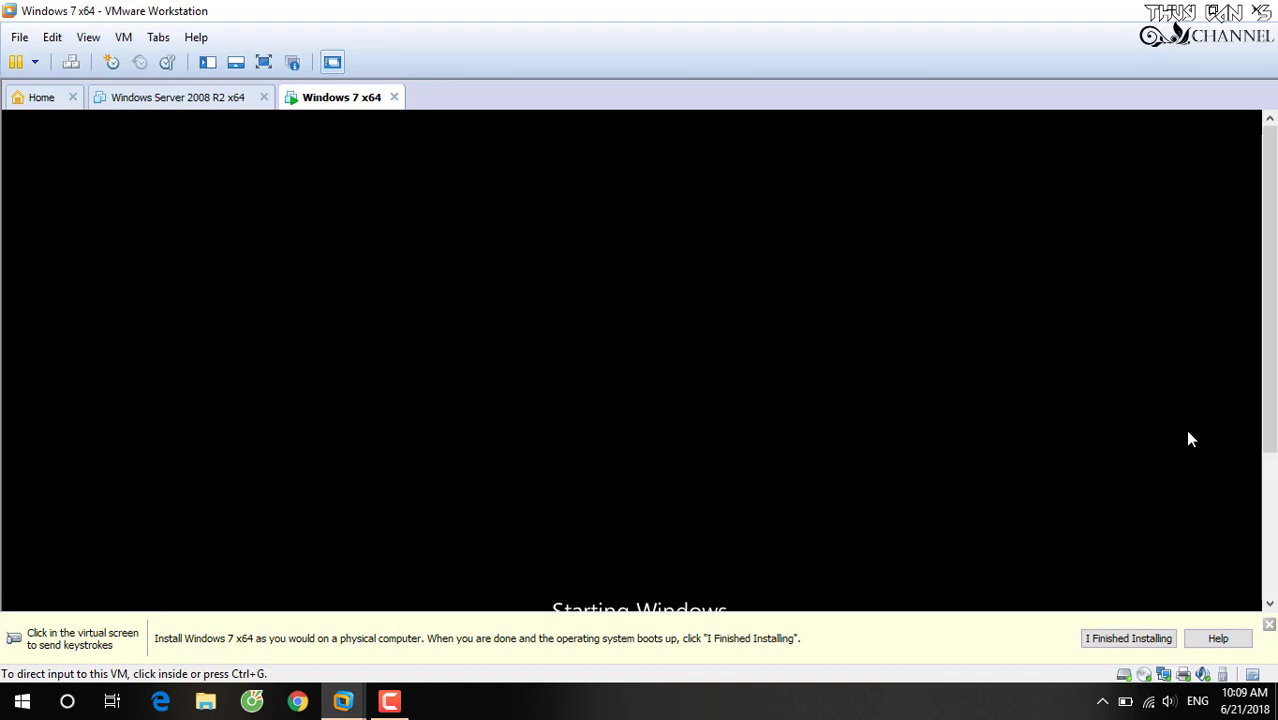
pyautogui.click(263, 62)
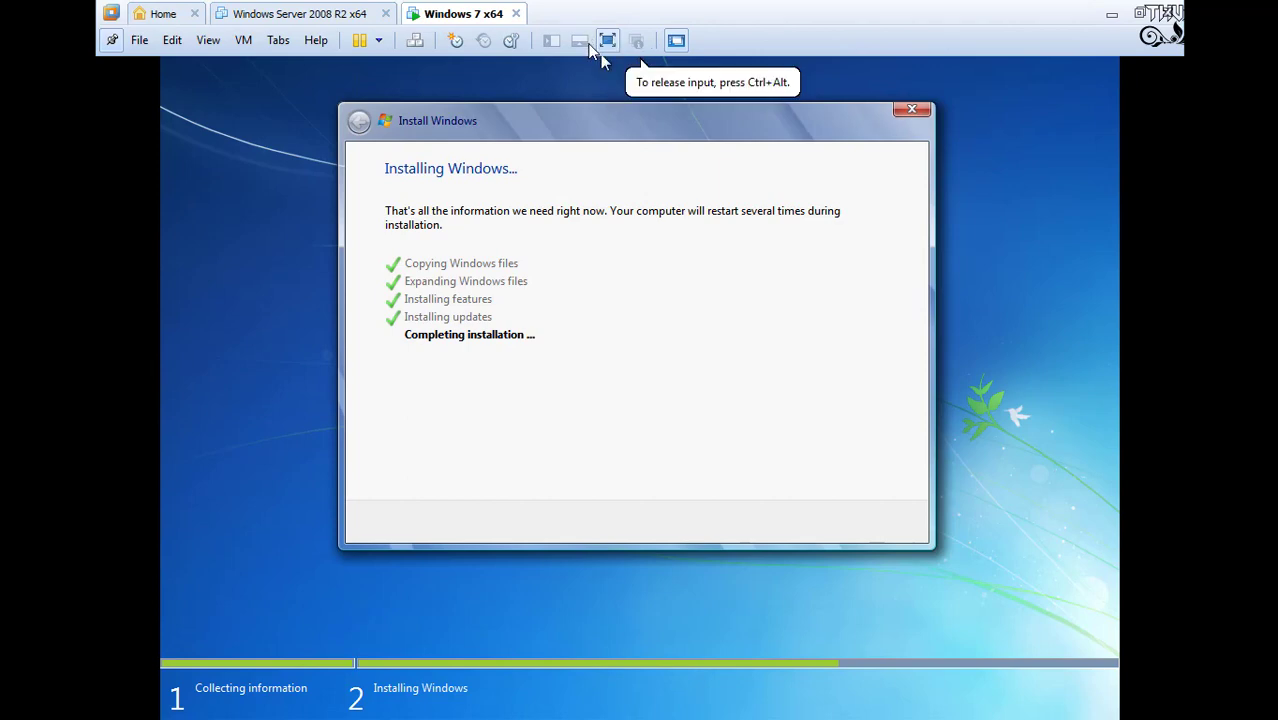
pyautogui.click(607, 41)
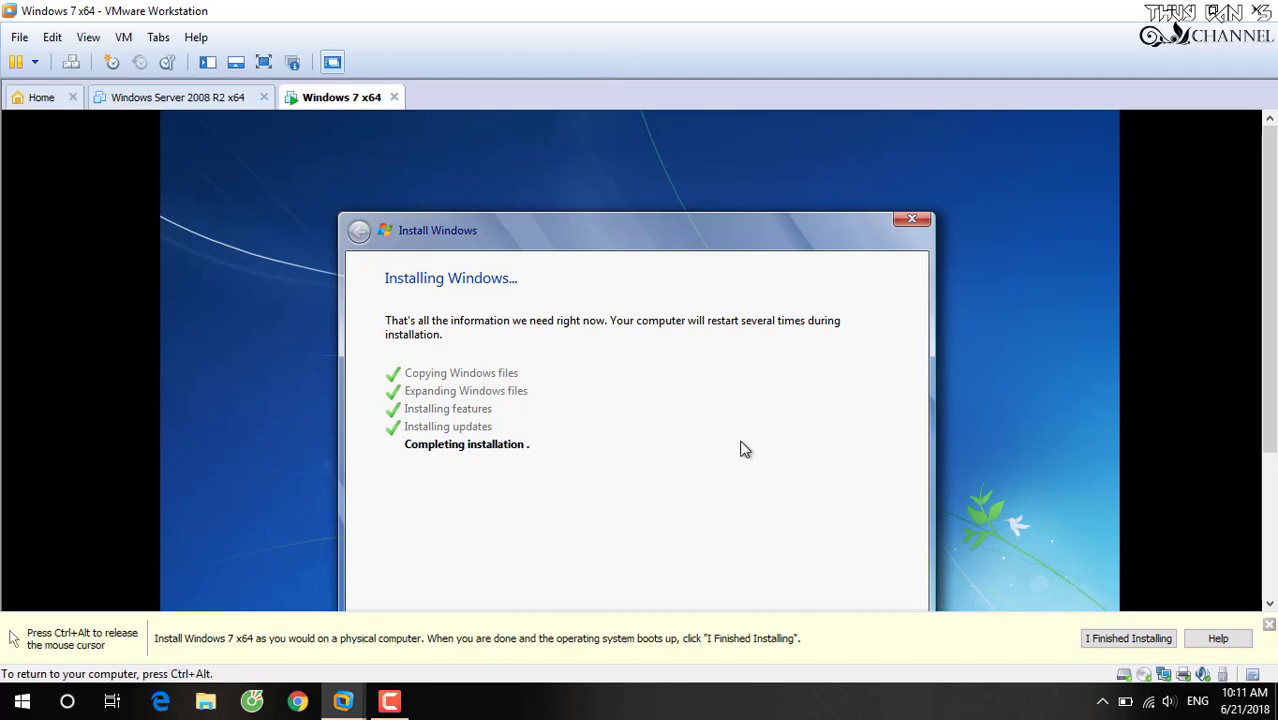
pyautogui.click(412, 702)
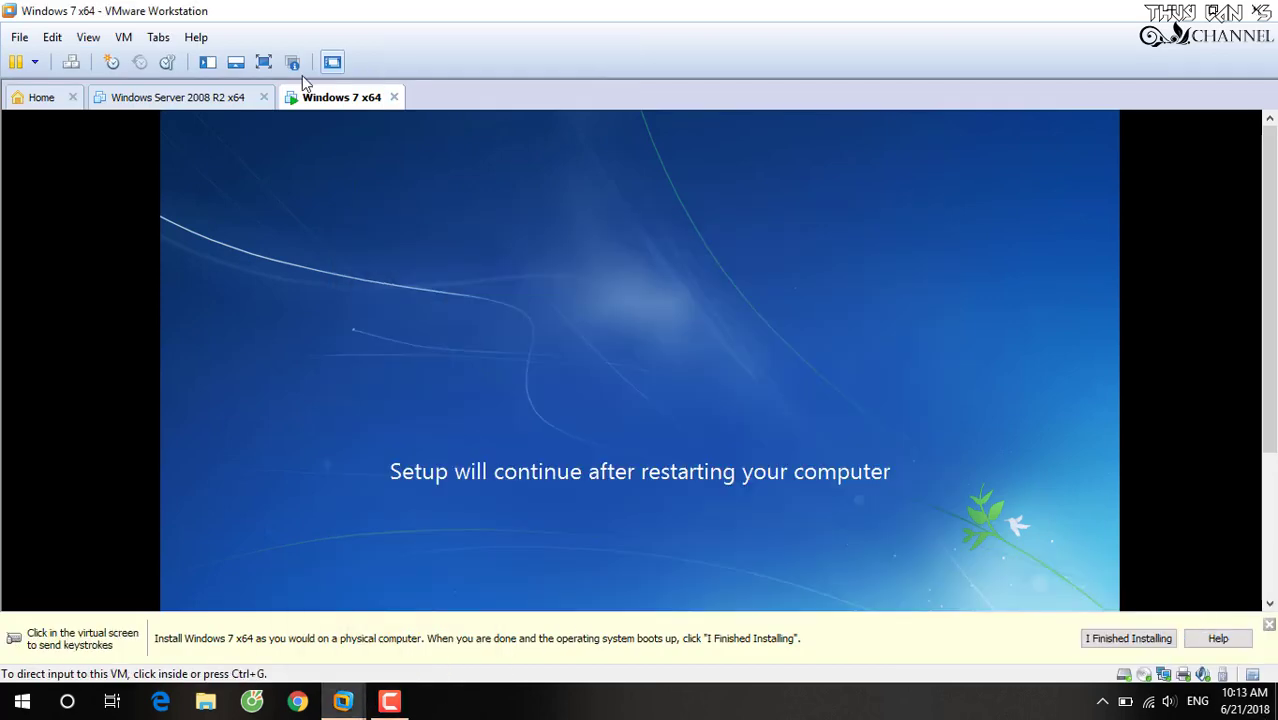
# Step: Show the virtual machine in full screen and set the user name to admin and the computer name to PC-1
pyautogui.click(263, 62)
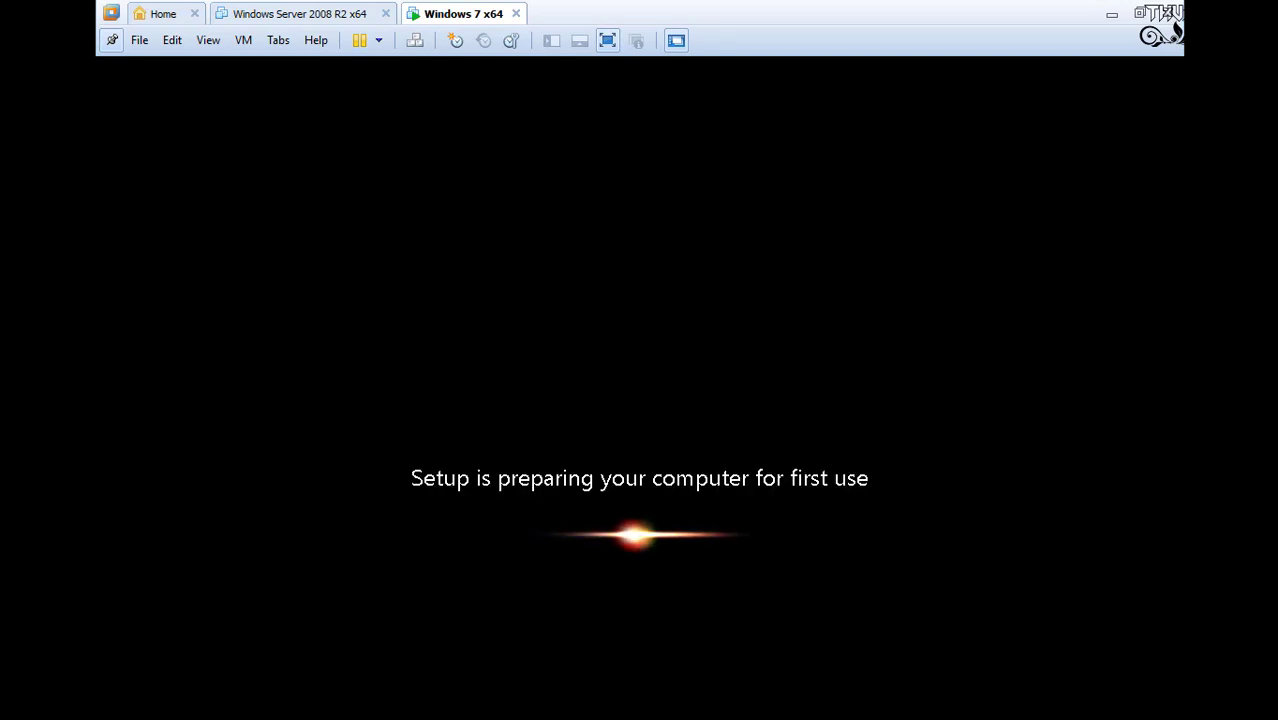
pyautogui.click(638, 62)
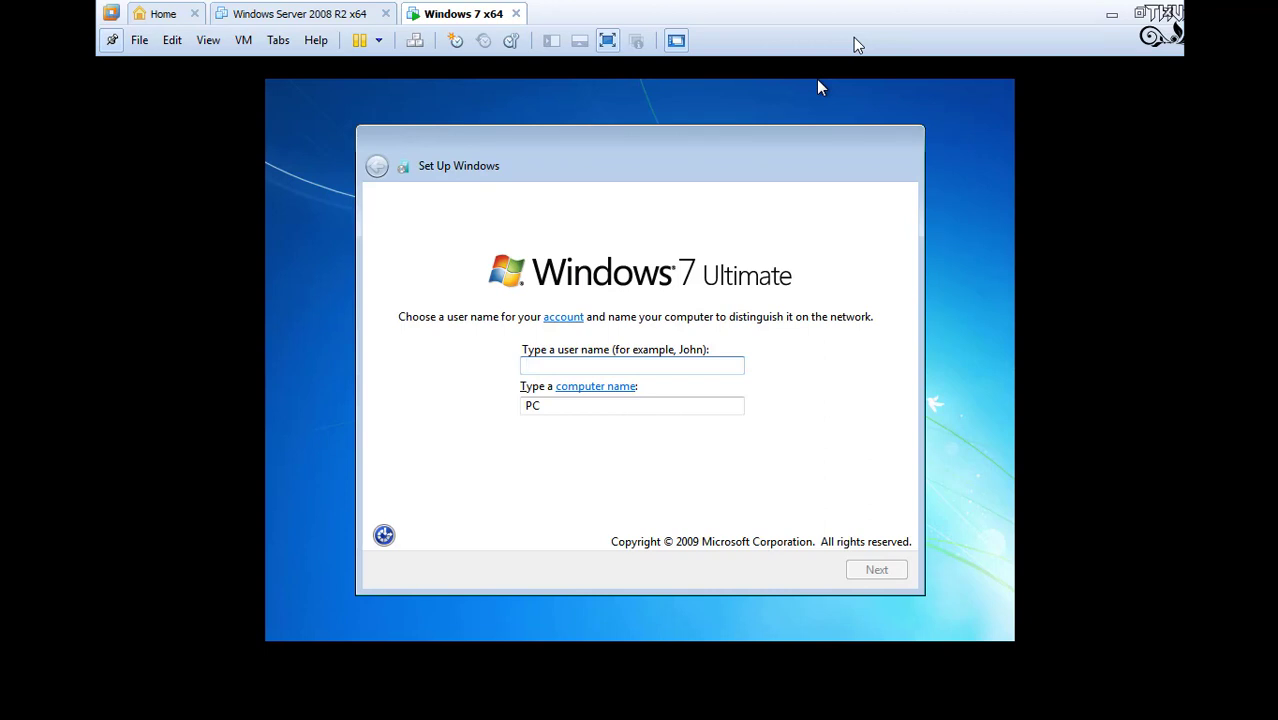
pyautogui.click(818, 88)
pyautogui.write('admin')
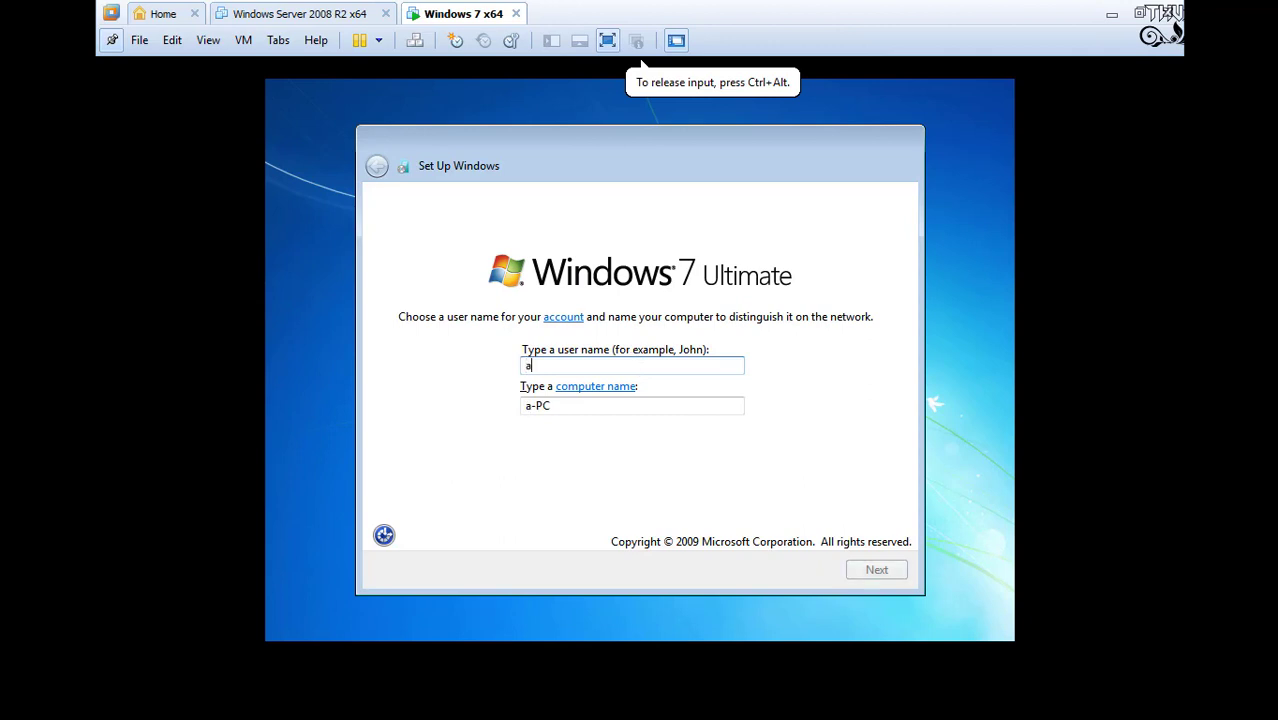
pyautogui.press('Tab')
pyautogui.press('Tab')
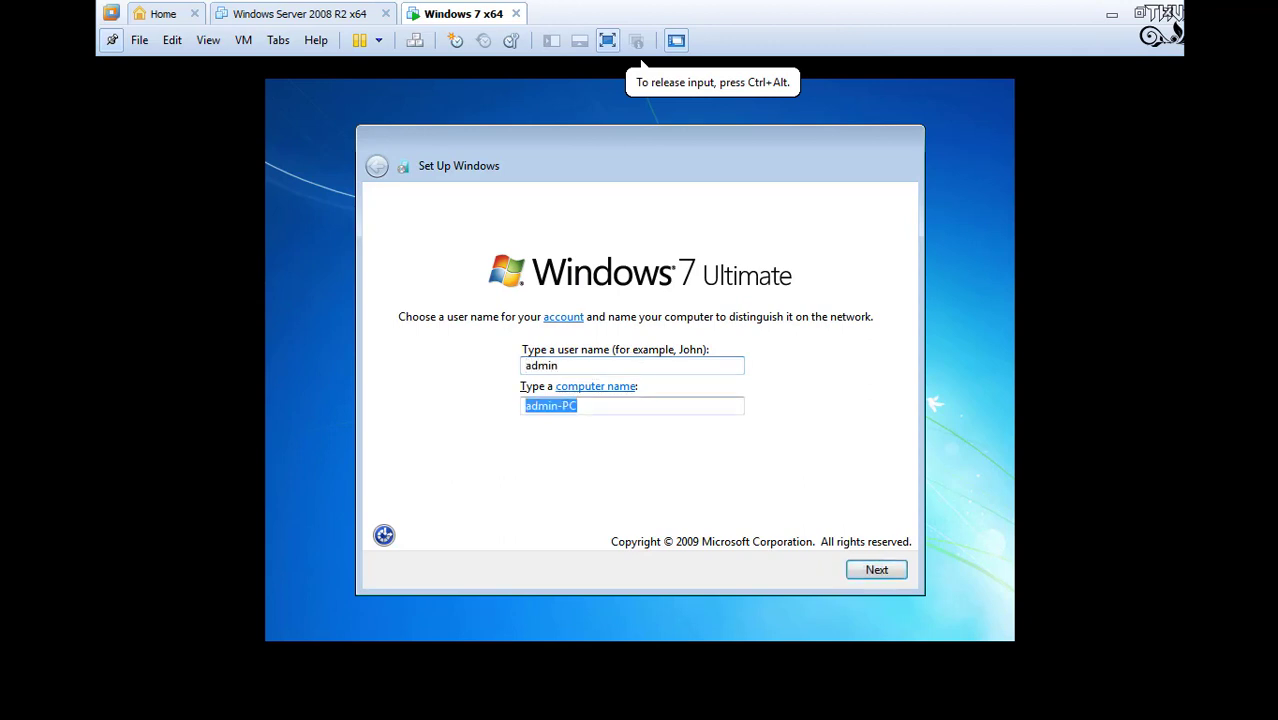
pyautogui.write('PC-1')
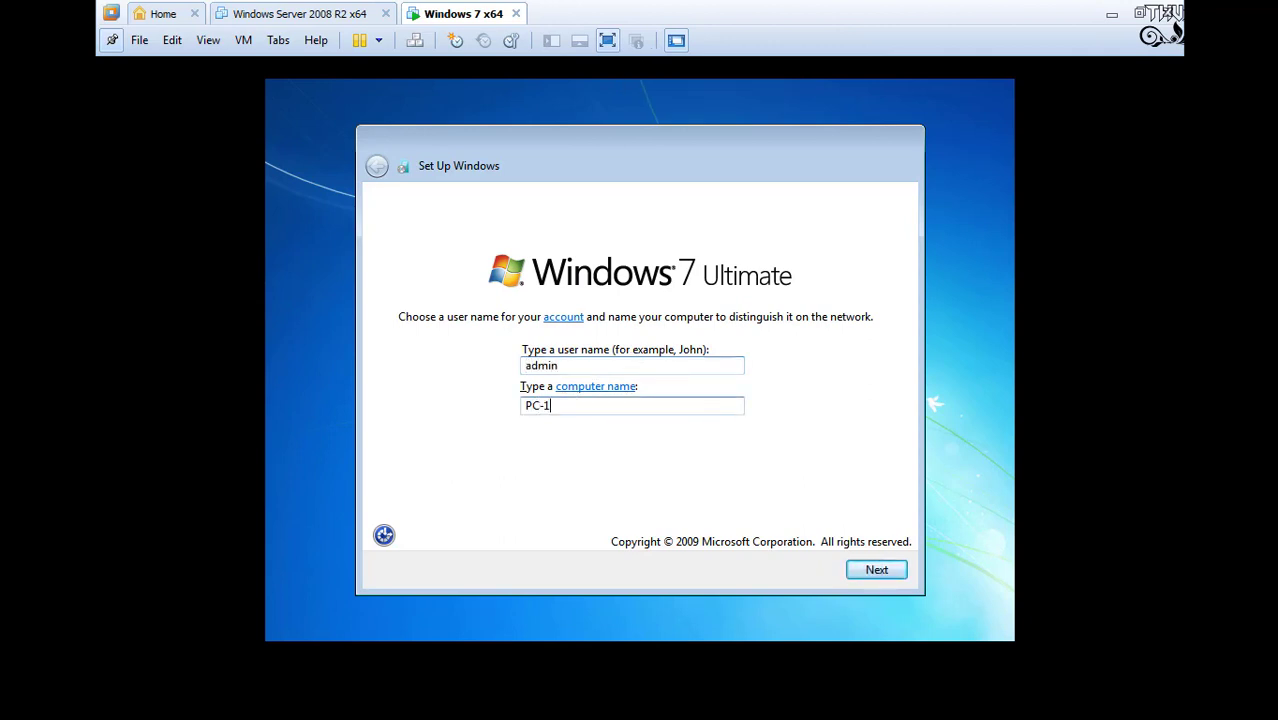
pyautogui.click(916, 627)
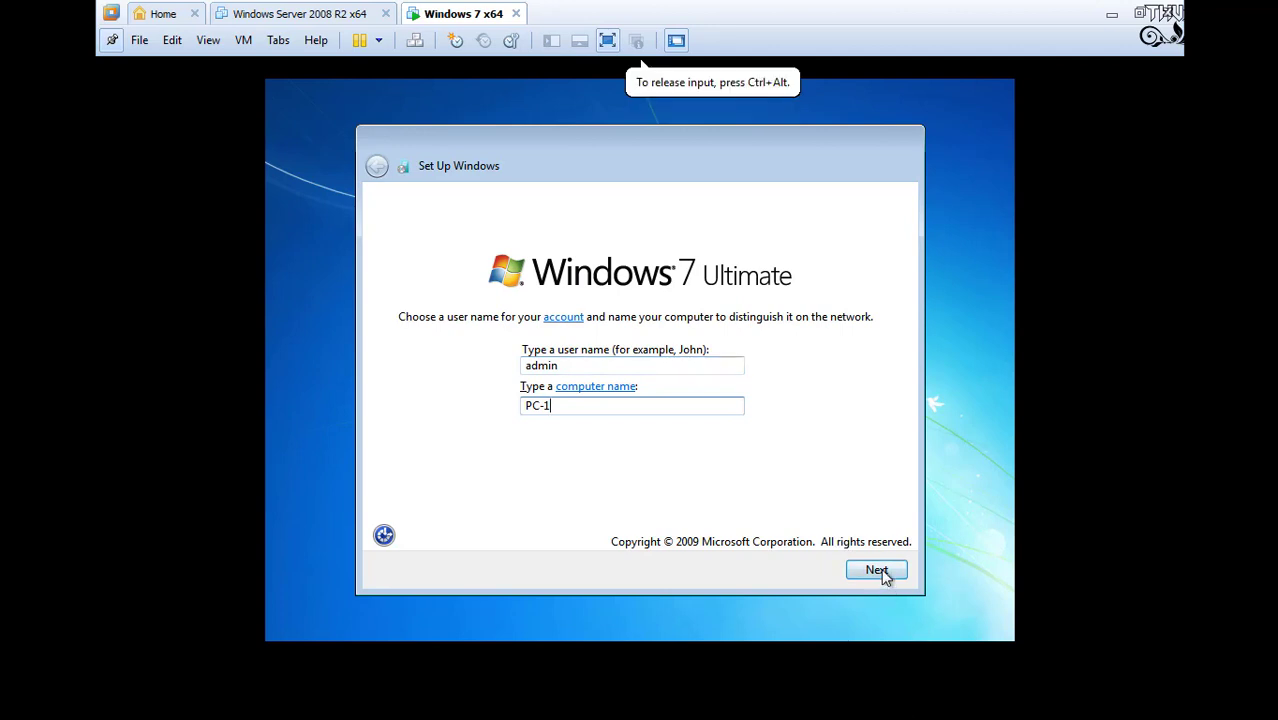
pyautogui.click(876, 569)
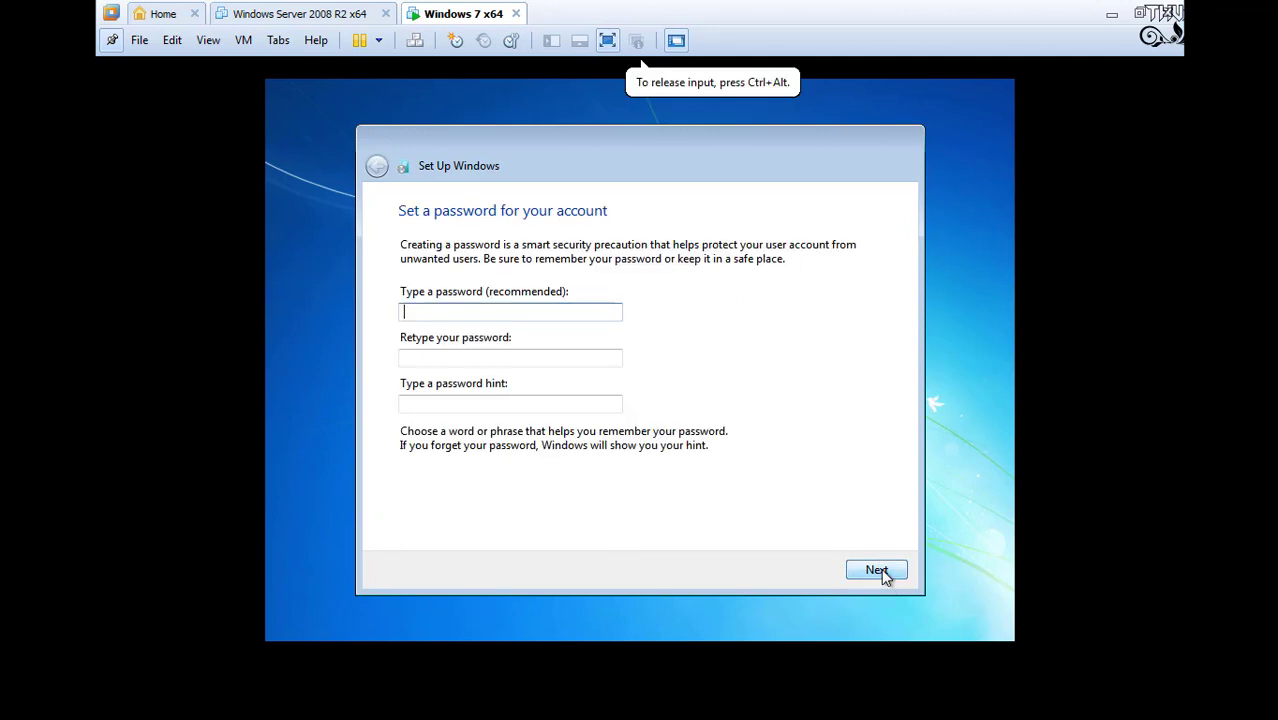
# Step: Leave the account password blank, skip the product key with automatic activation off, and defer the update settings with Ask me later
pyautogui.click(879, 569)
pyautogui.click(577, 405)
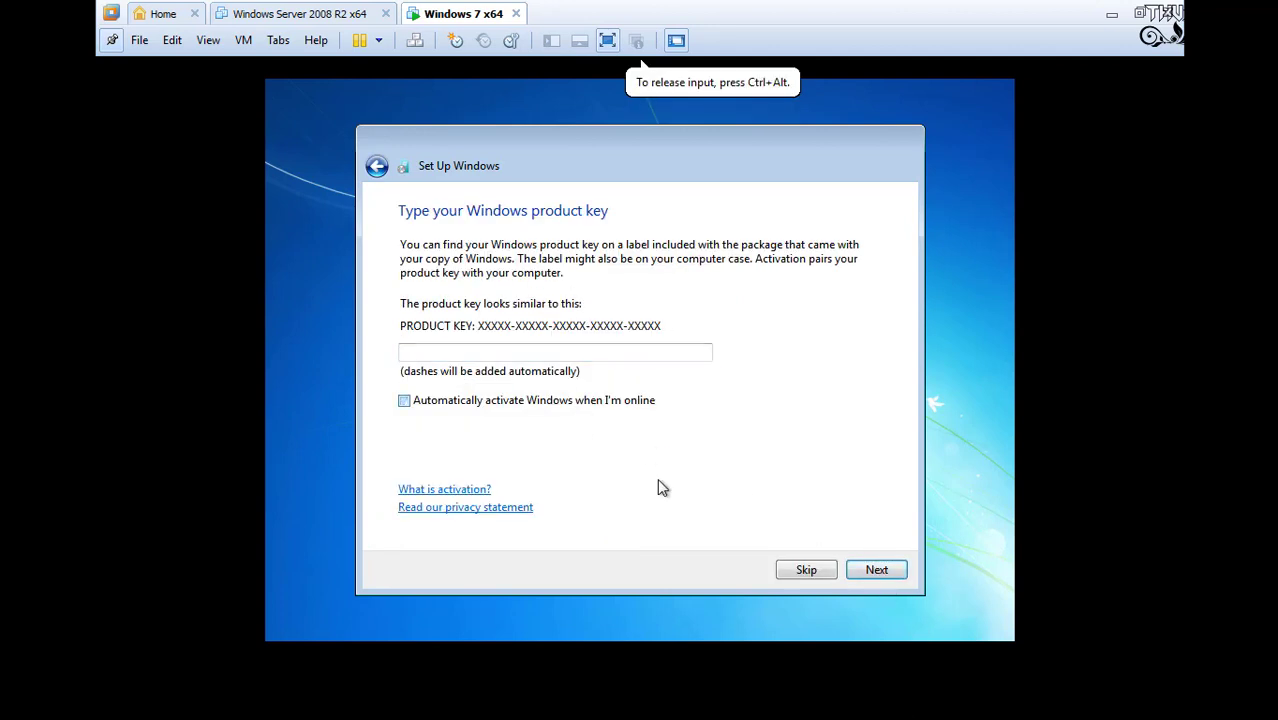
pyautogui.click(786, 571)
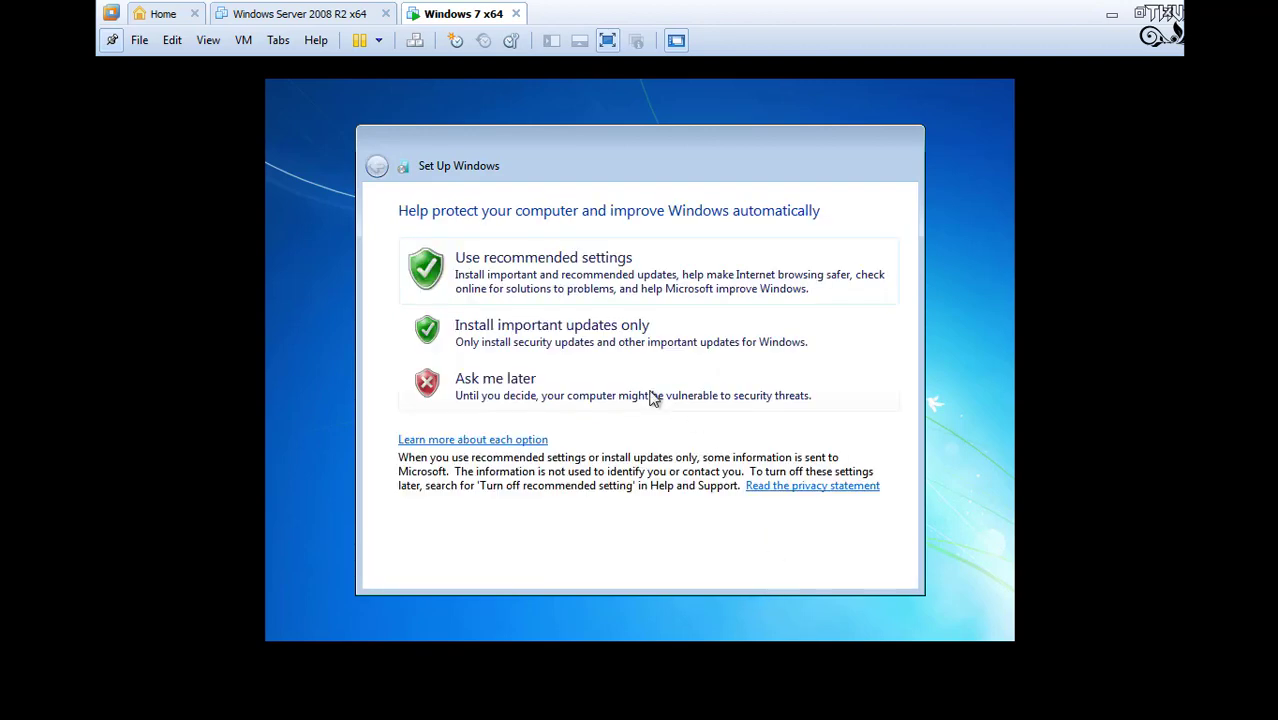
pyautogui.click(522, 380)
# Step: Set the time zone to (UTC+07:00) Bangkok, Hanoi, Jakarta and choose Home network as the computer's location
pyautogui.click(699, 266)
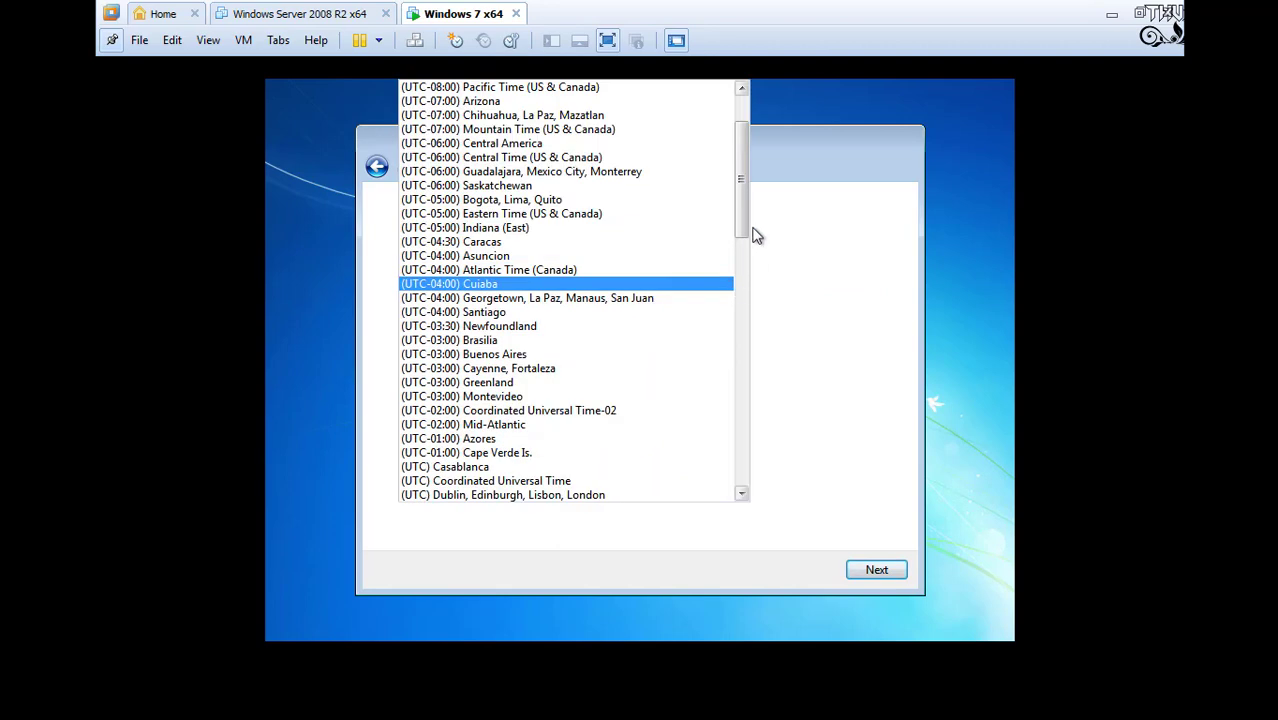
pyautogui.moveTo(738, 197); pyautogui.dragTo(708, 393)
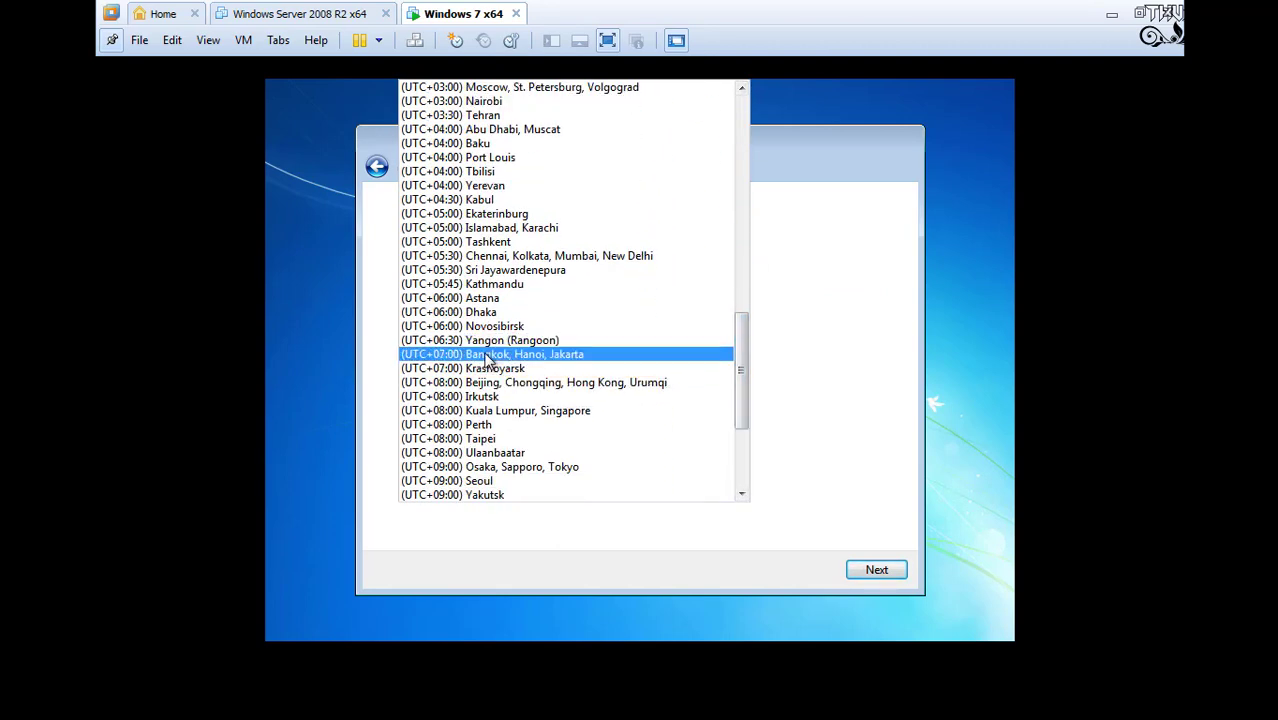
pyautogui.click(541, 357)
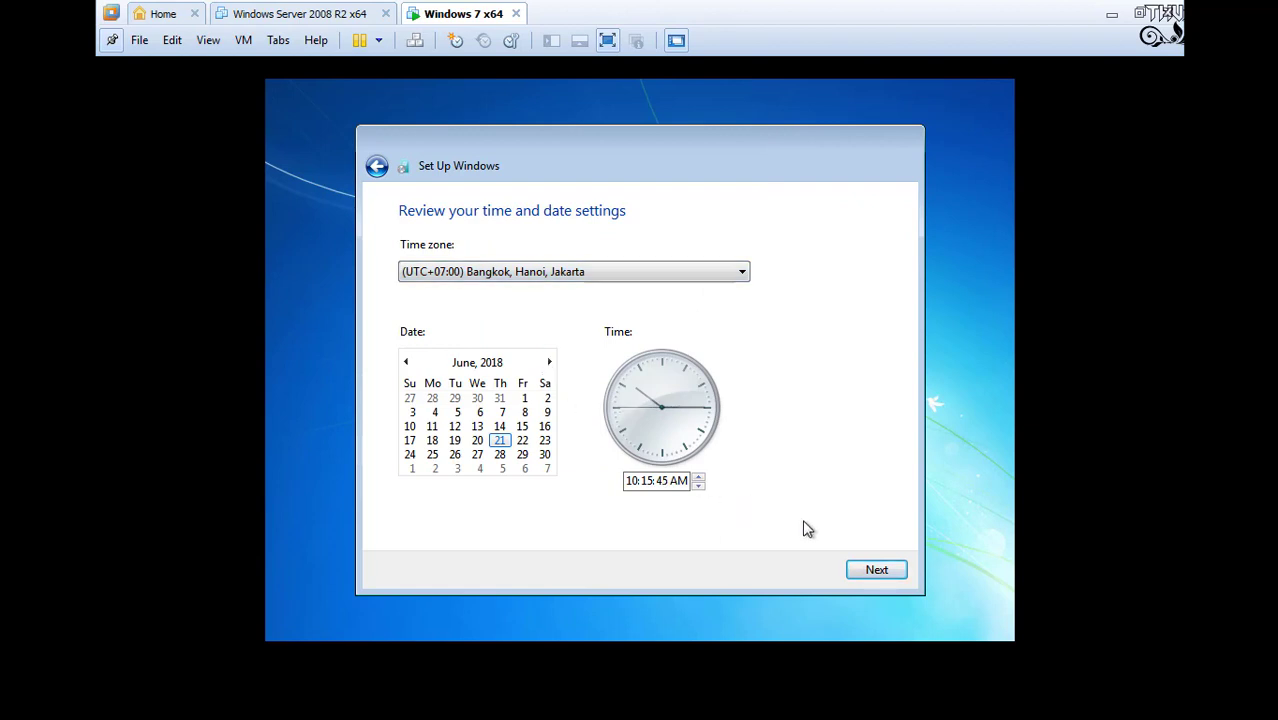
pyautogui.click(849, 568)
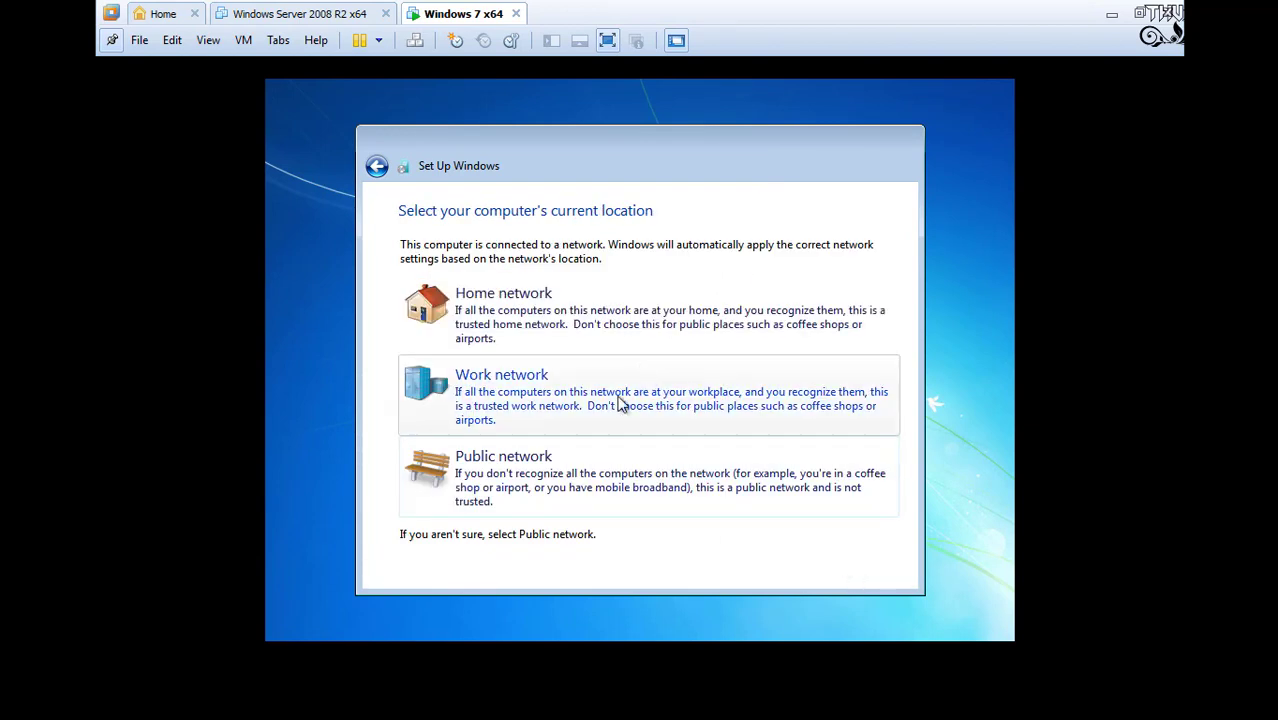
pyautogui.click(620, 324)
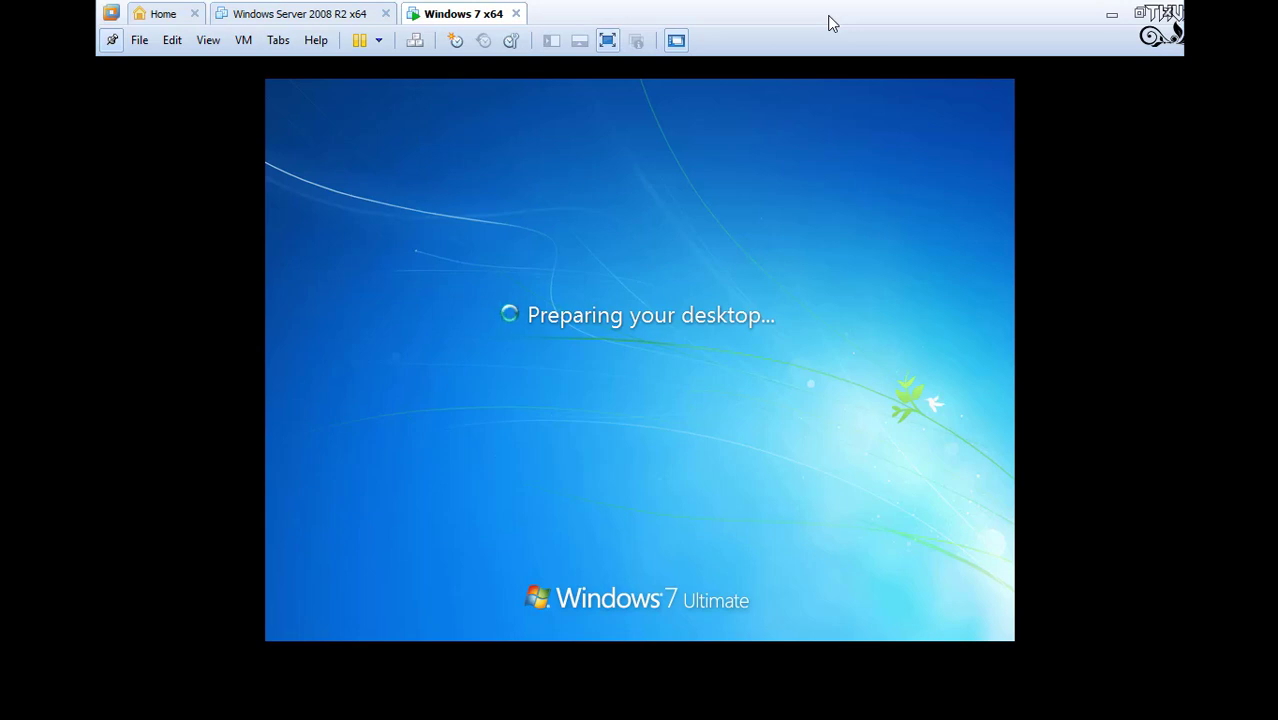
# Step: Leave full screen and mark the Windows 7 x64 guest installation as finished
pyautogui.click(610, 42)
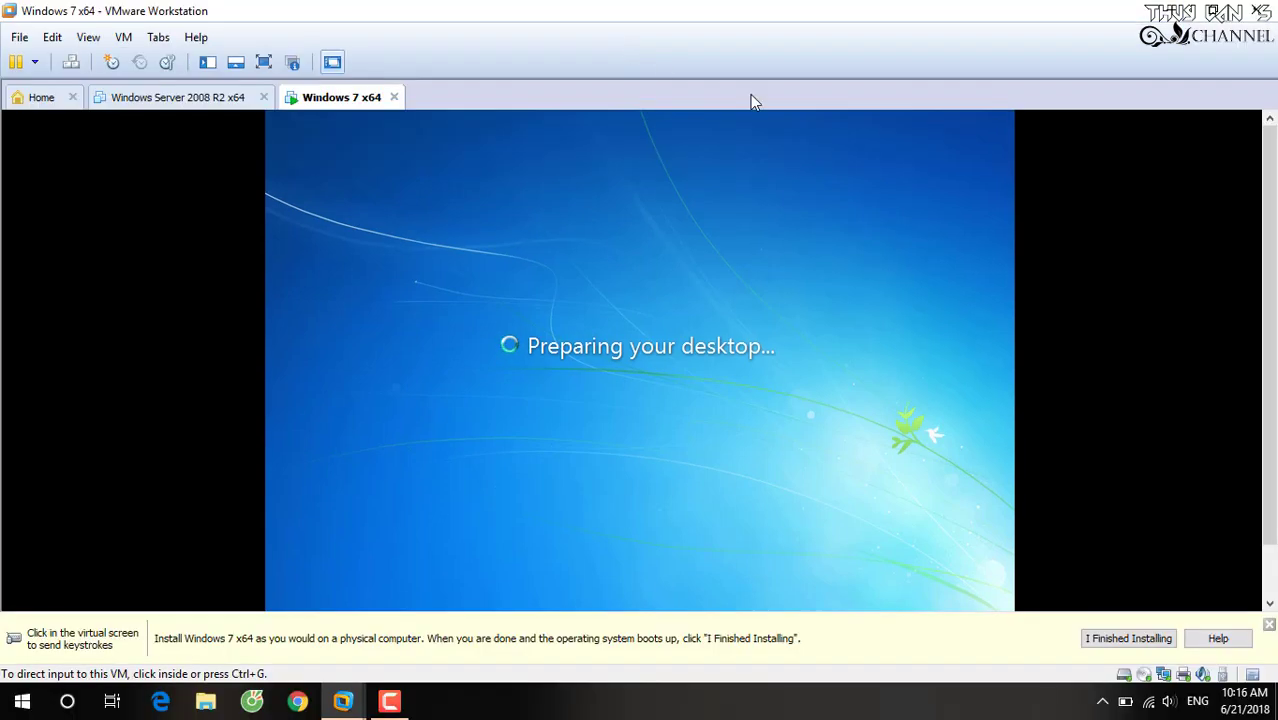
pyautogui.click(1095, 638)
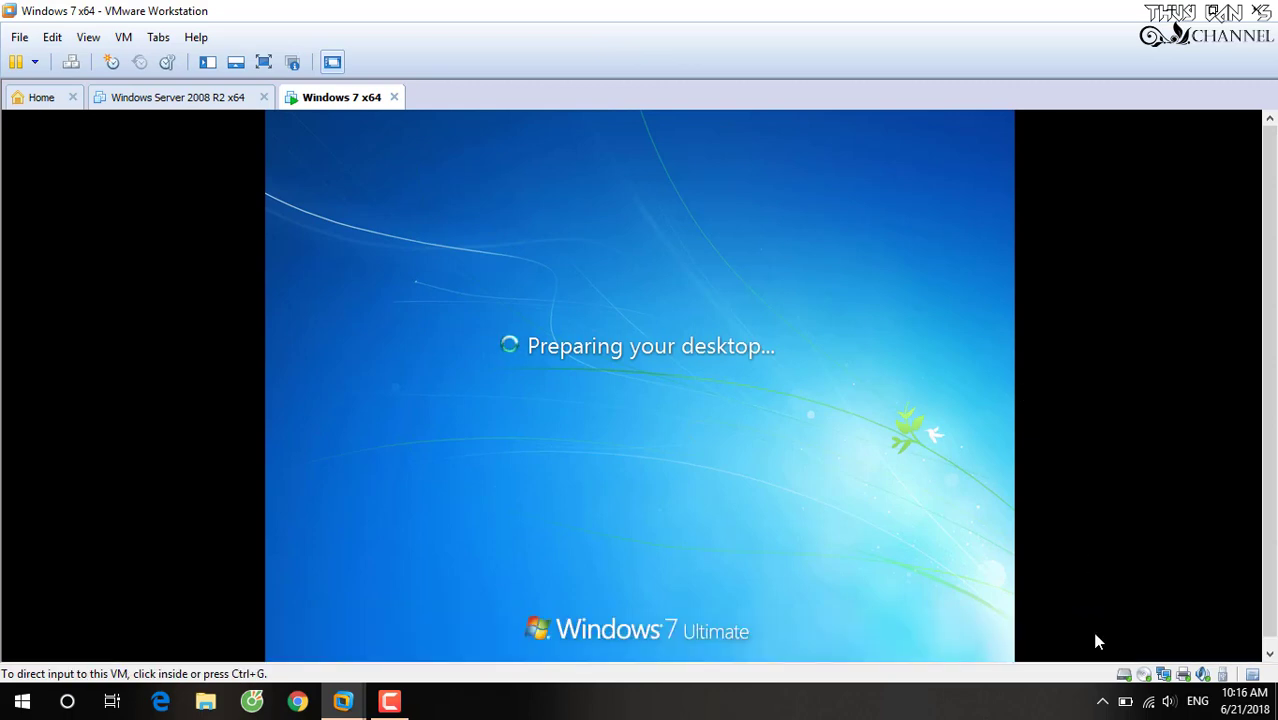
pyautogui.click(389, 701)
pyautogui.click(1187, 618)
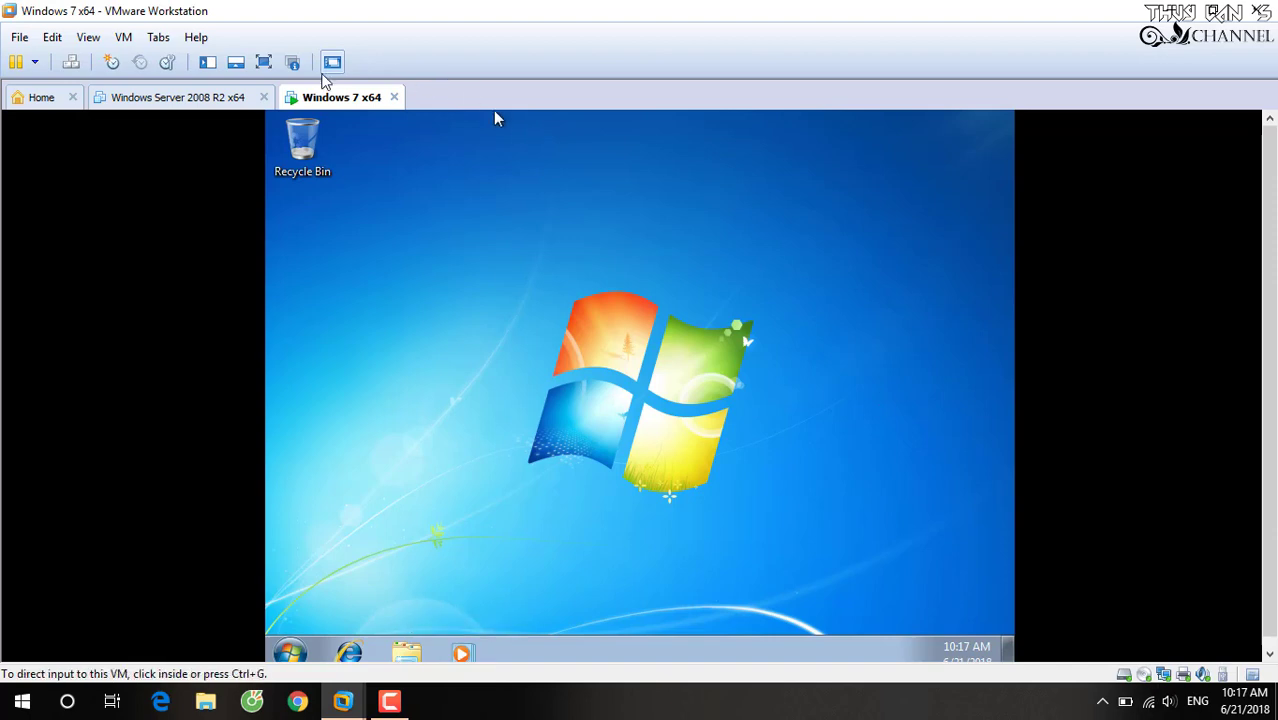
# Step: Show the virtual machine in full screen and add the Computer icon to the Windows 7 desktop
pyautogui.click(264, 62)
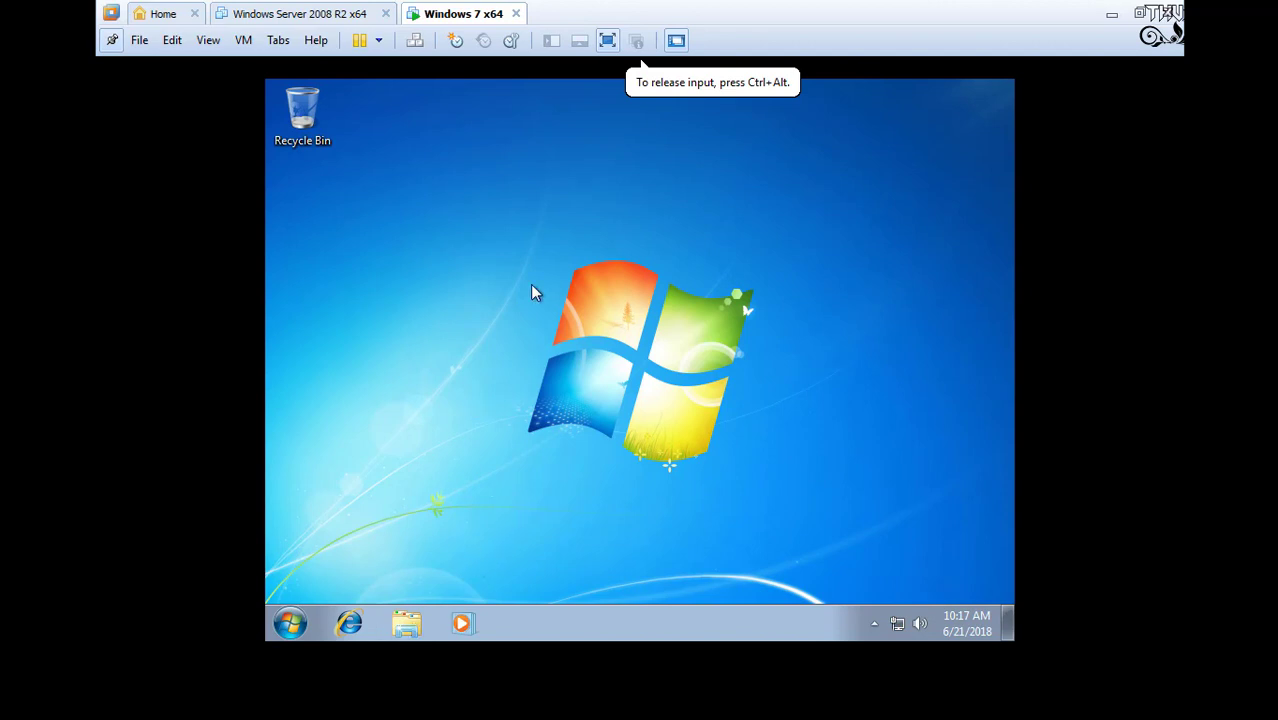
pyautogui.click(289, 622)
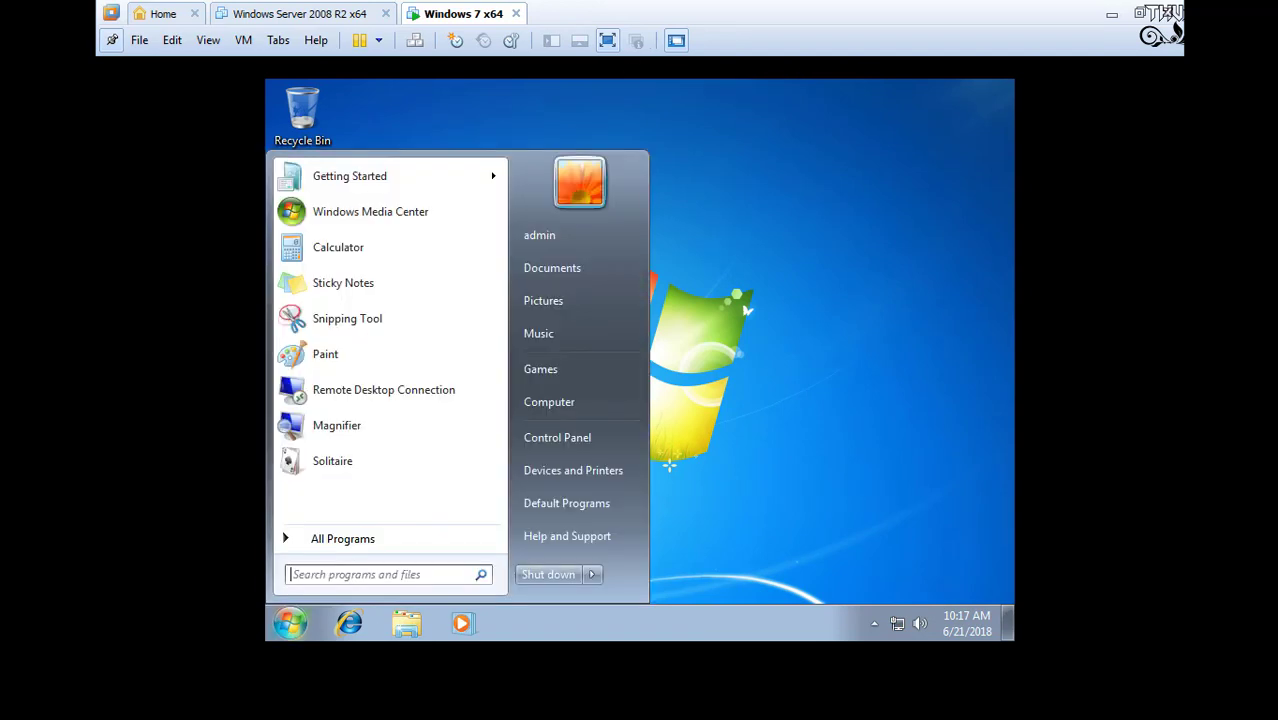
pyautogui.rightClick(533, 412)
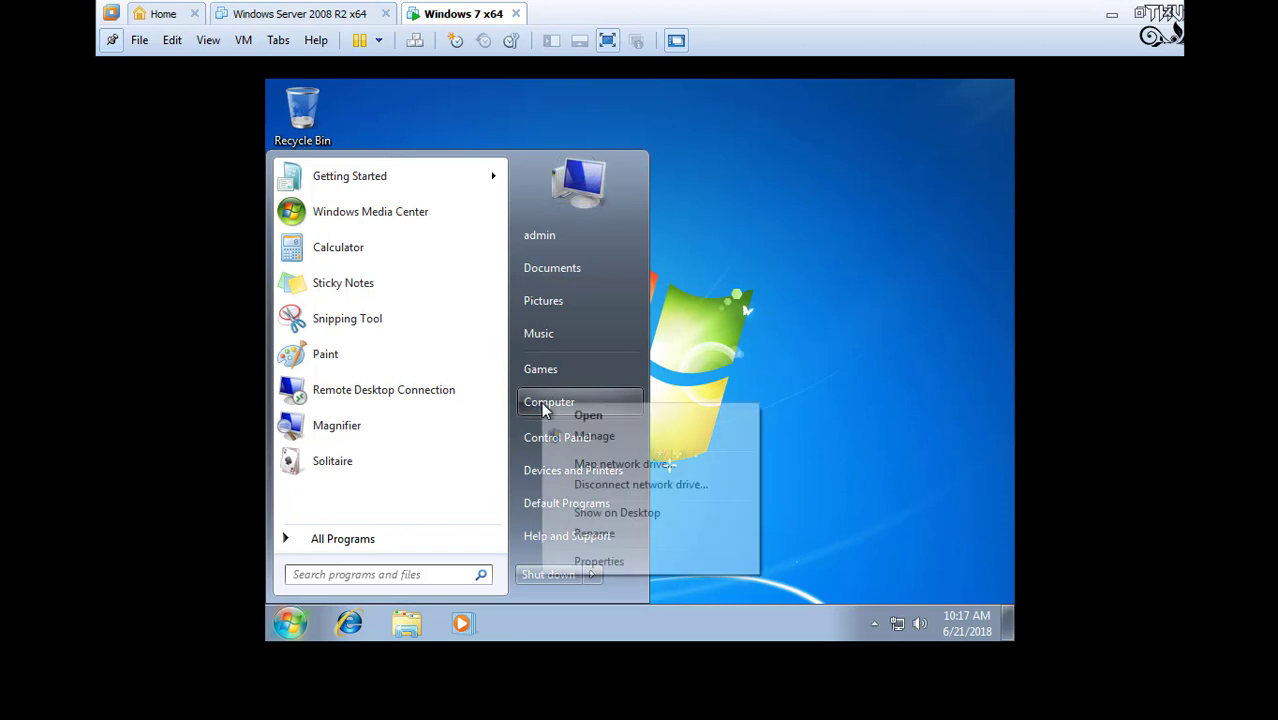
pyautogui.click(620, 512)
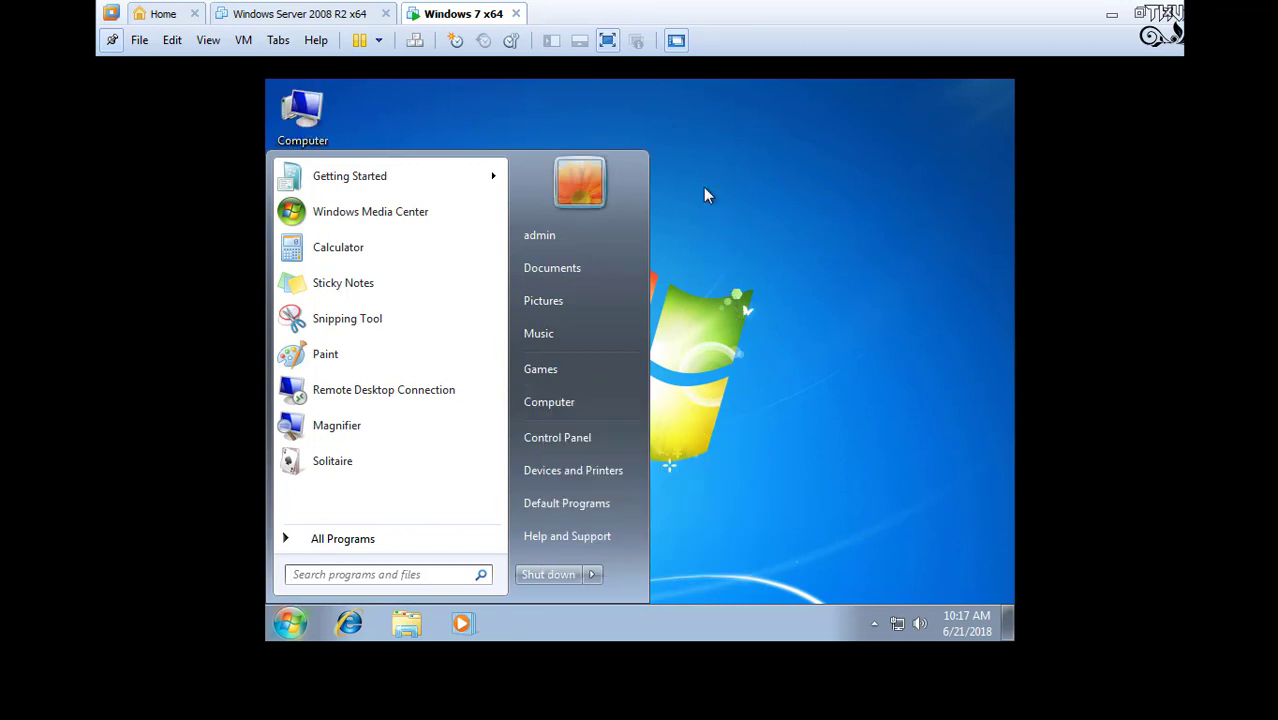
# Step: Switch the desktop to small icons and sort them by item type
pyautogui.rightClick(704, 190)
pyautogui.moveTo(745, 199)
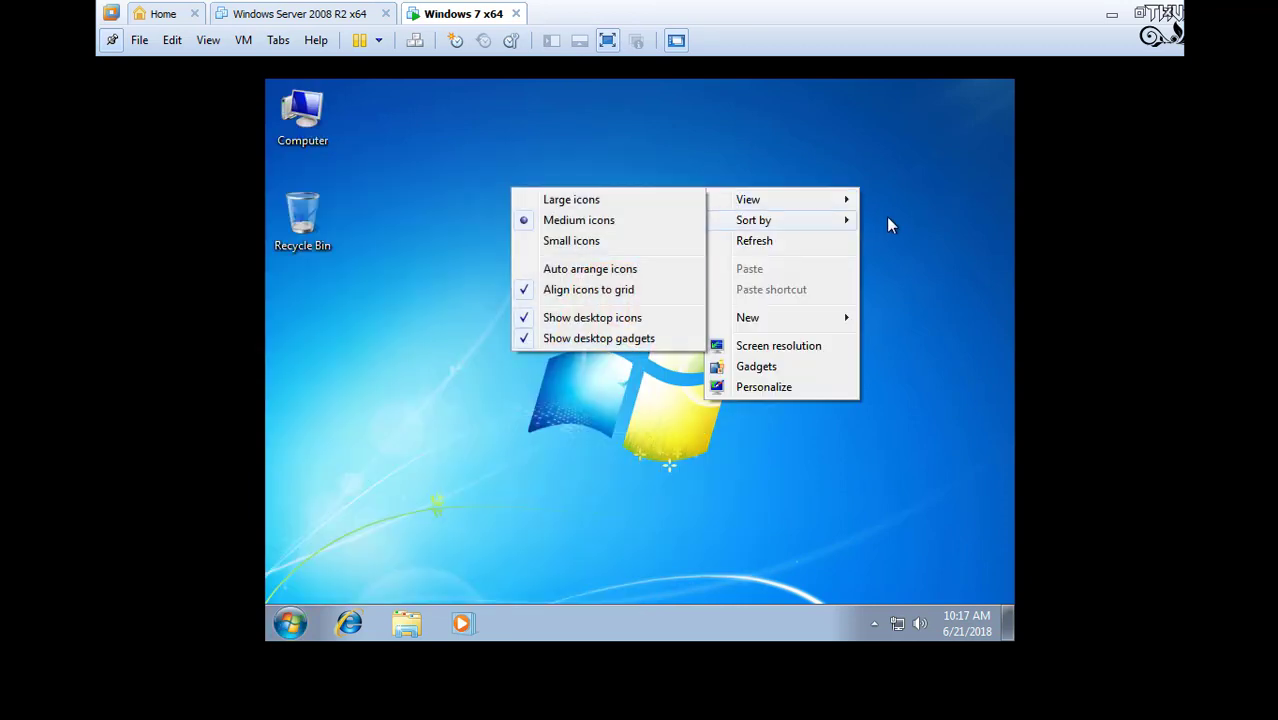
pyautogui.click(545, 241)
pyautogui.rightClick(537, 230)
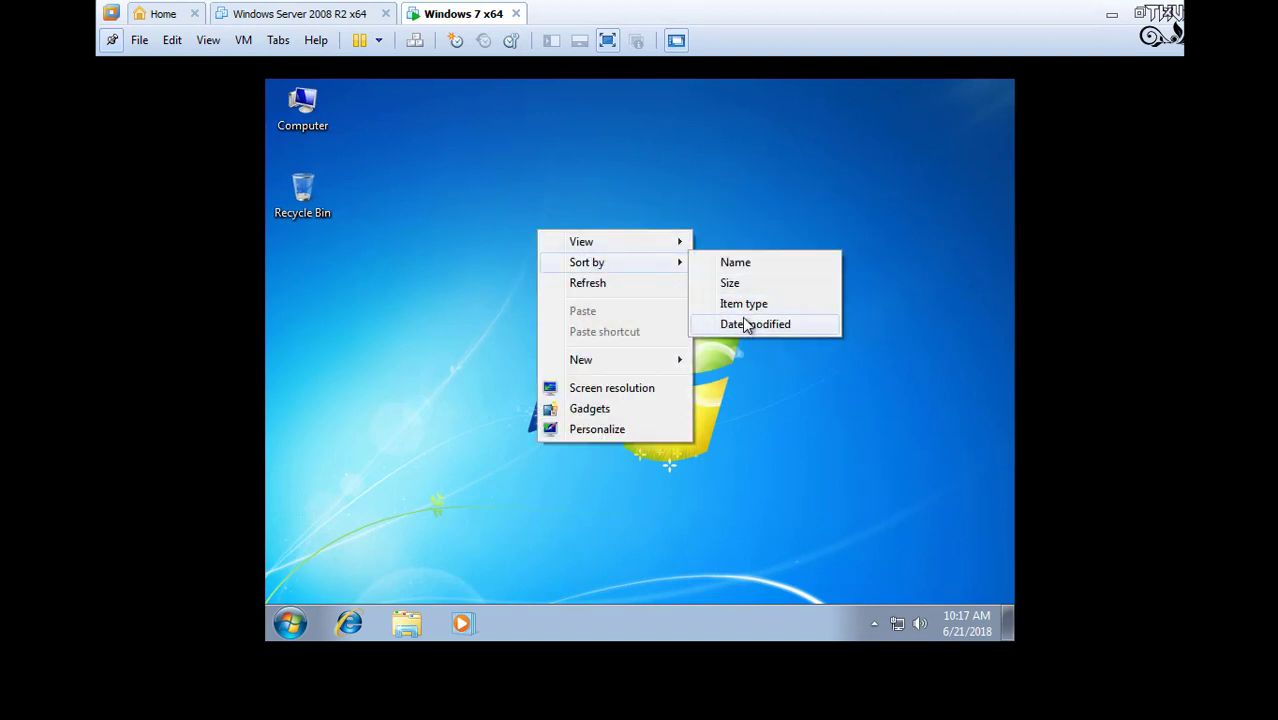
pyautogui.click(736, 305)
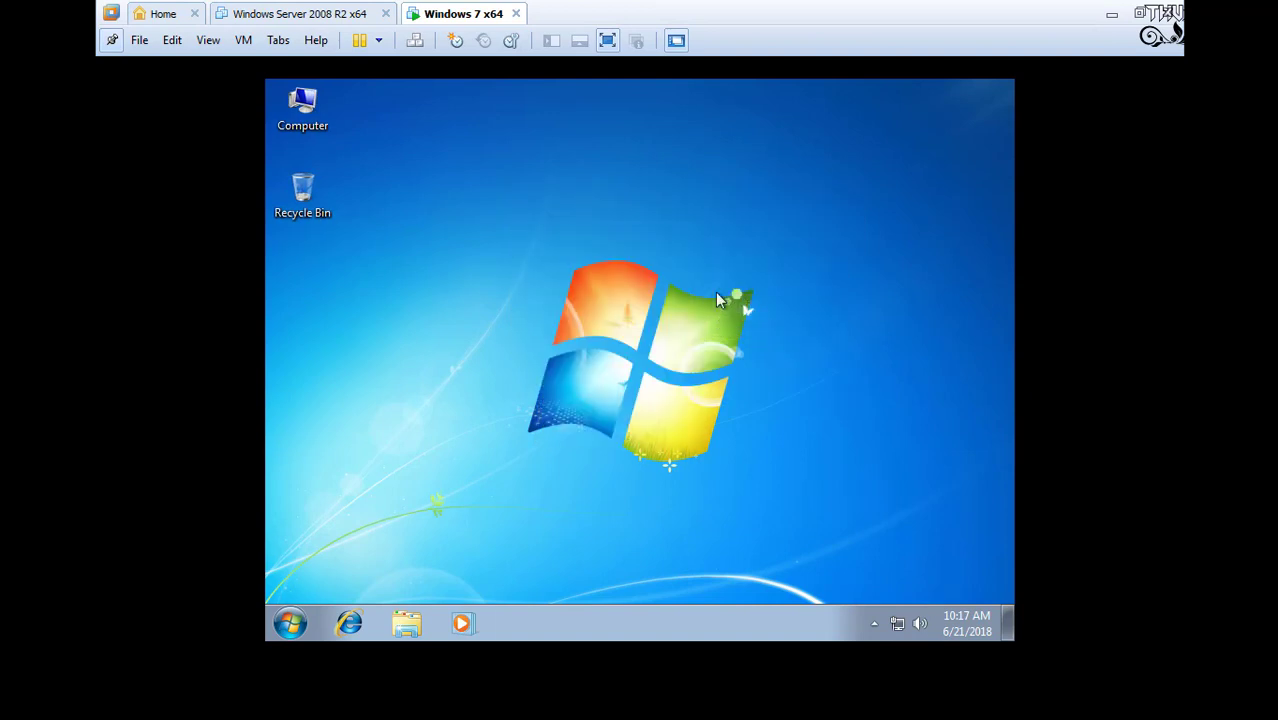
# Step: Run winver in the guest to check the installed Windows edition and version, and close the information window
pyautogui.press('super+r')
pyautogui.write('w')
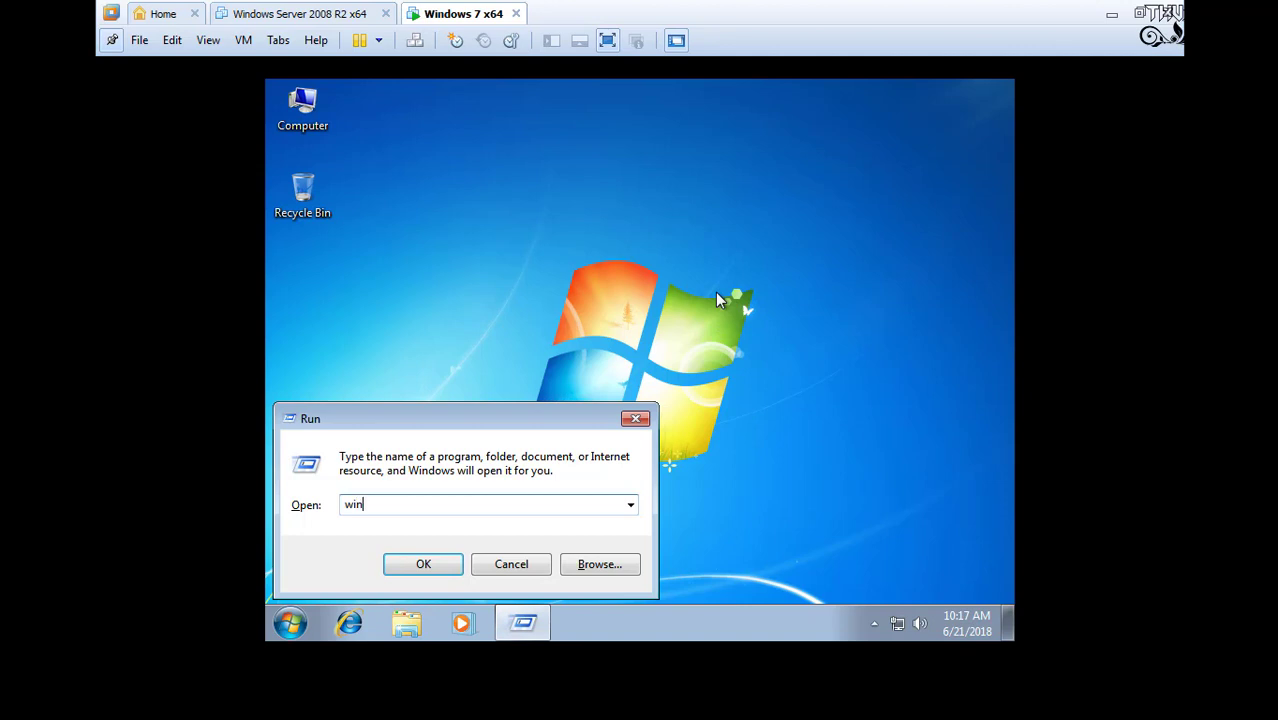
pyautogui.write('inver')
pyautogui.press('Return')
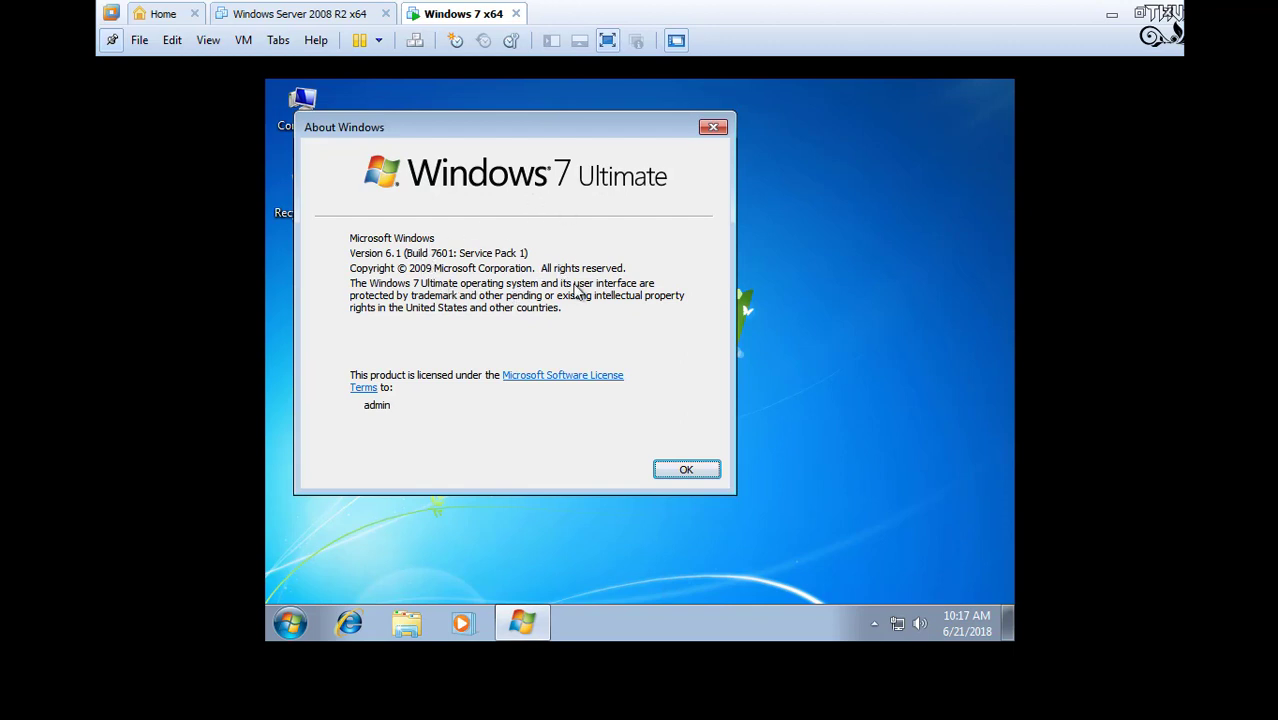
pyautogui.click(680, 471)
# Step: Shut down the Windows 7 guest and leave the full-screen view
pyautogui.click(290, 622)
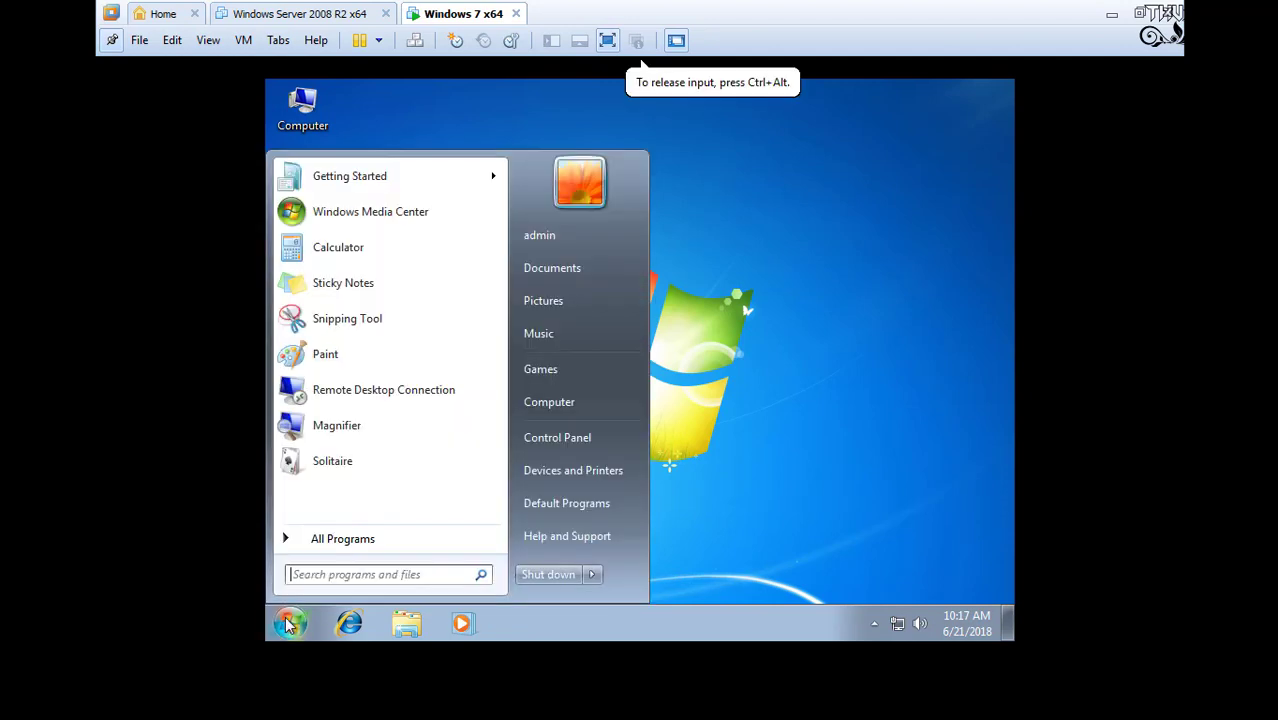
pyautogui.click(564, 575)
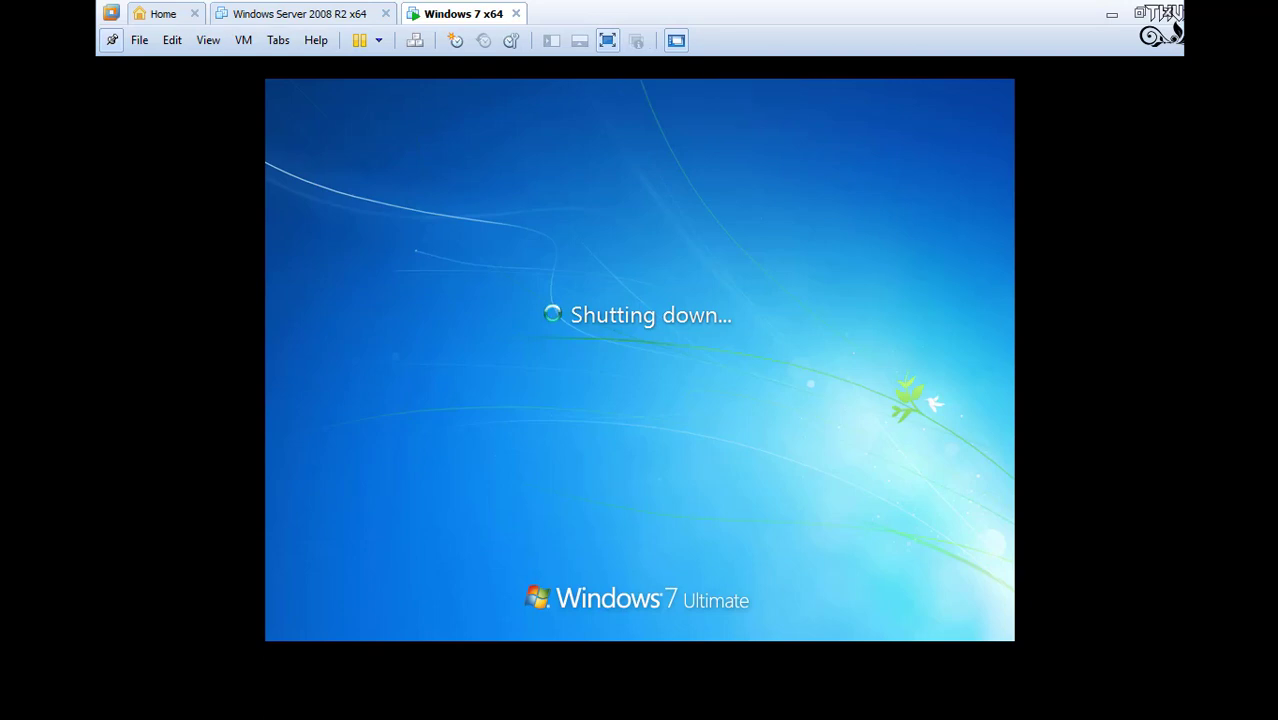
pyautogui.click(607, 40)
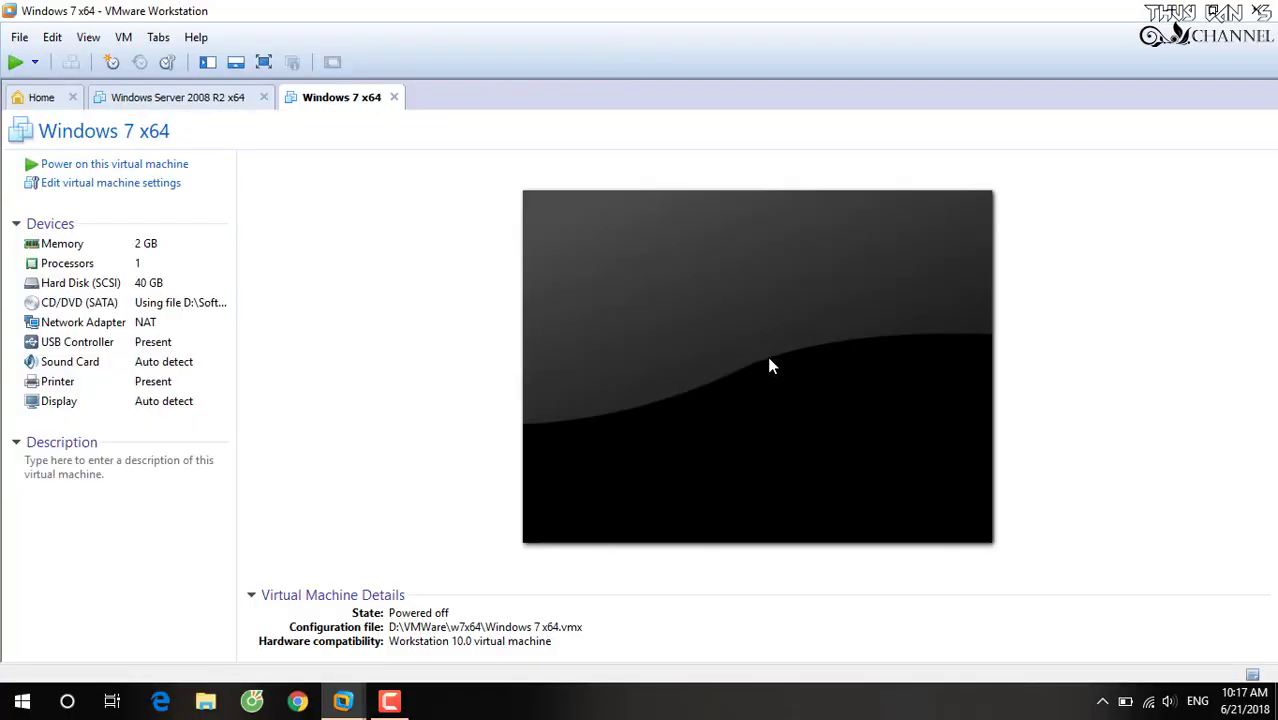
pyautogui.click(389, 701)
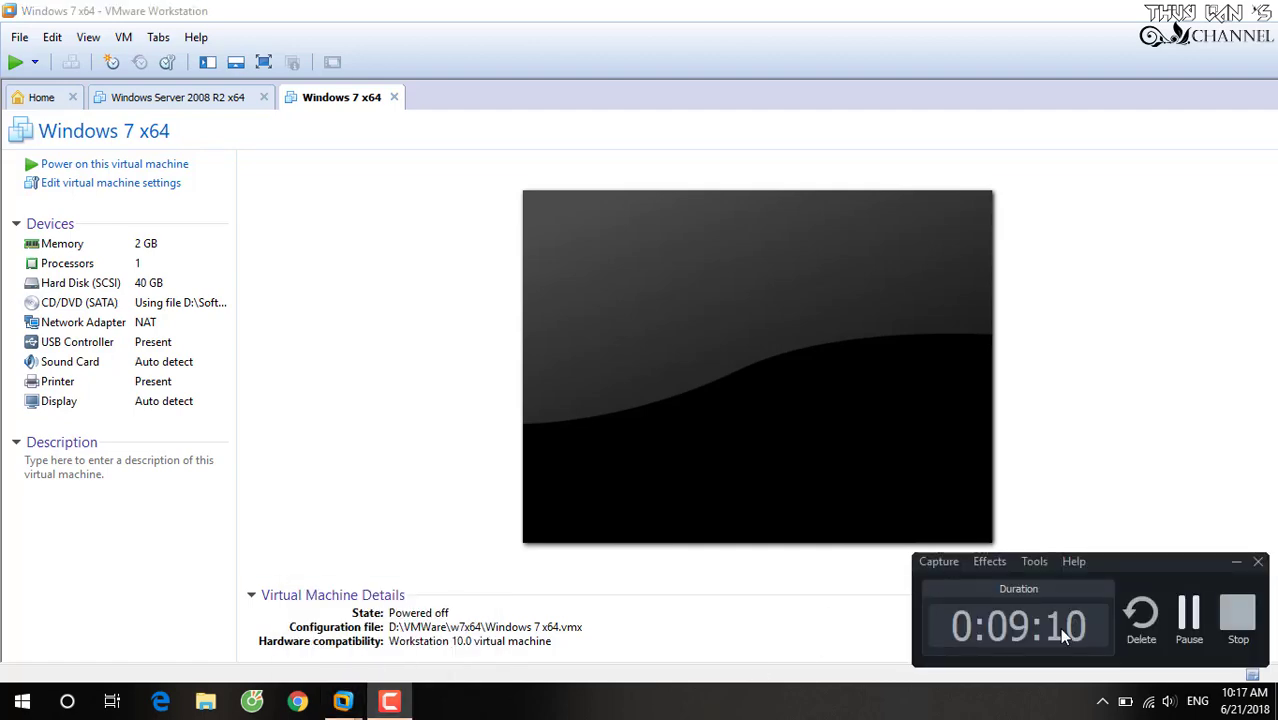
pyautogui.click(1234, 618)
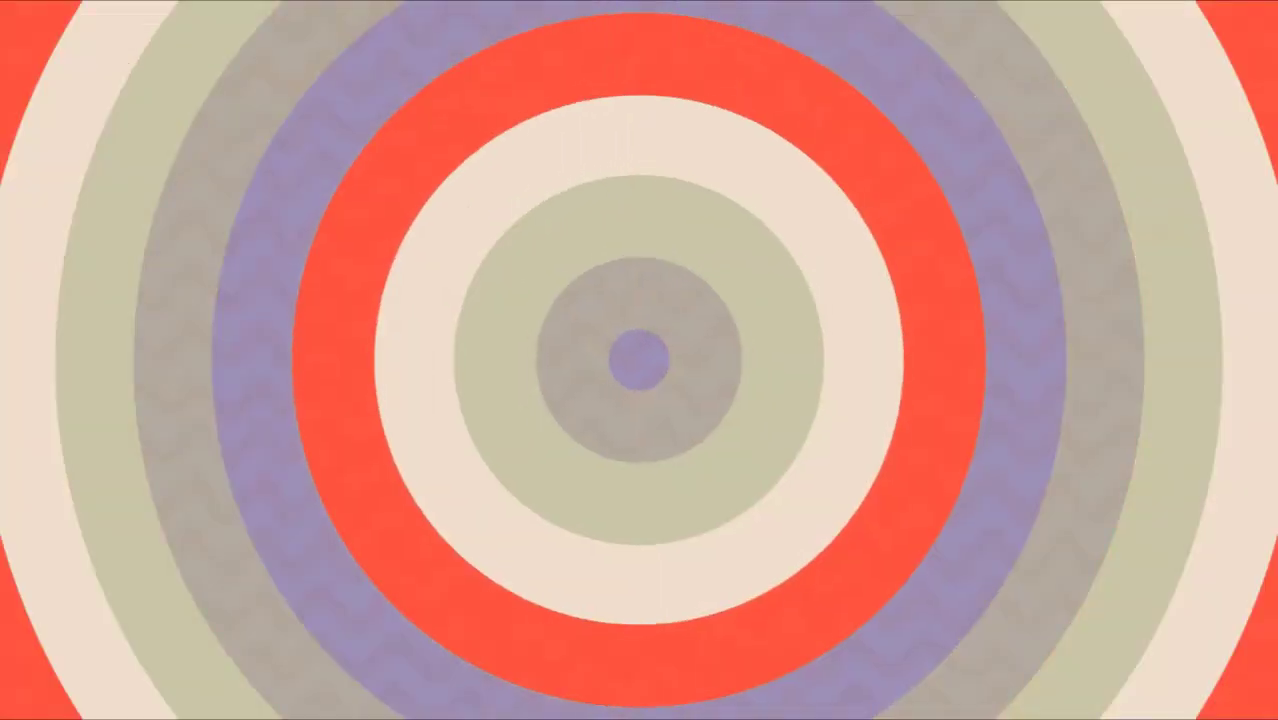